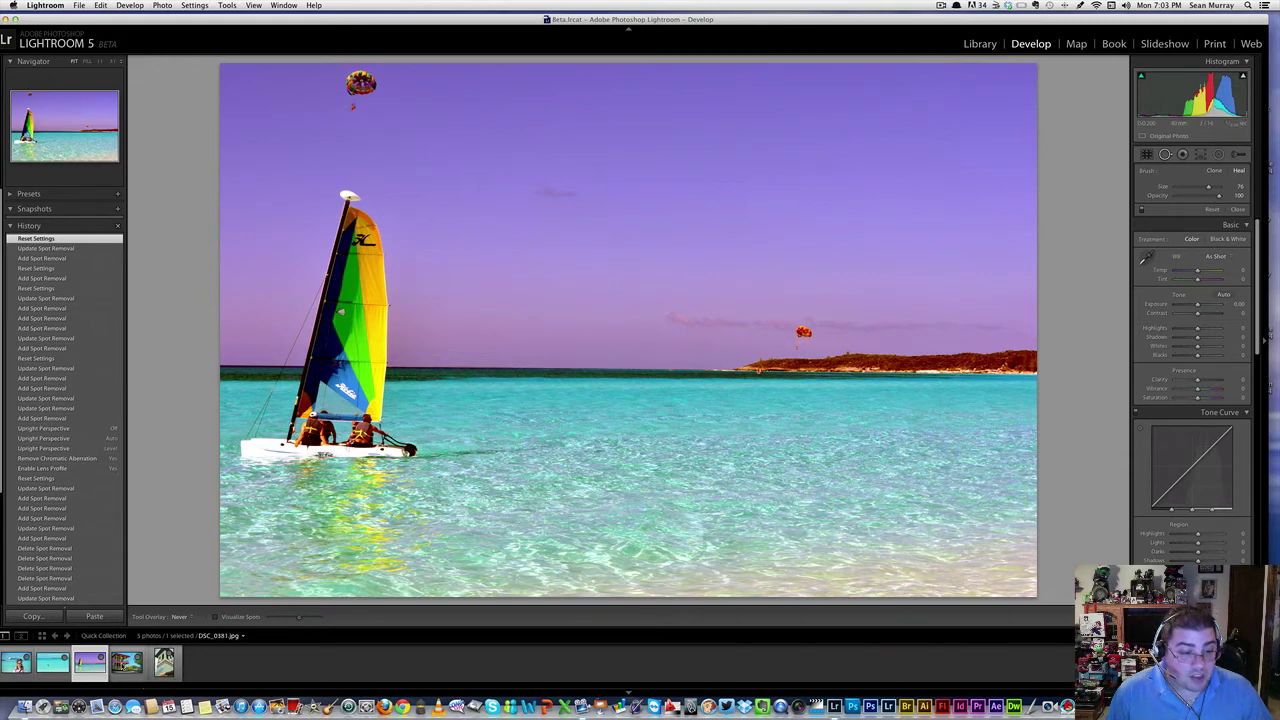
# Preview the beach-portrait and Straw Market tower photos, then go back to the colourful beach-house photo
pyautogui.click(125, 662)
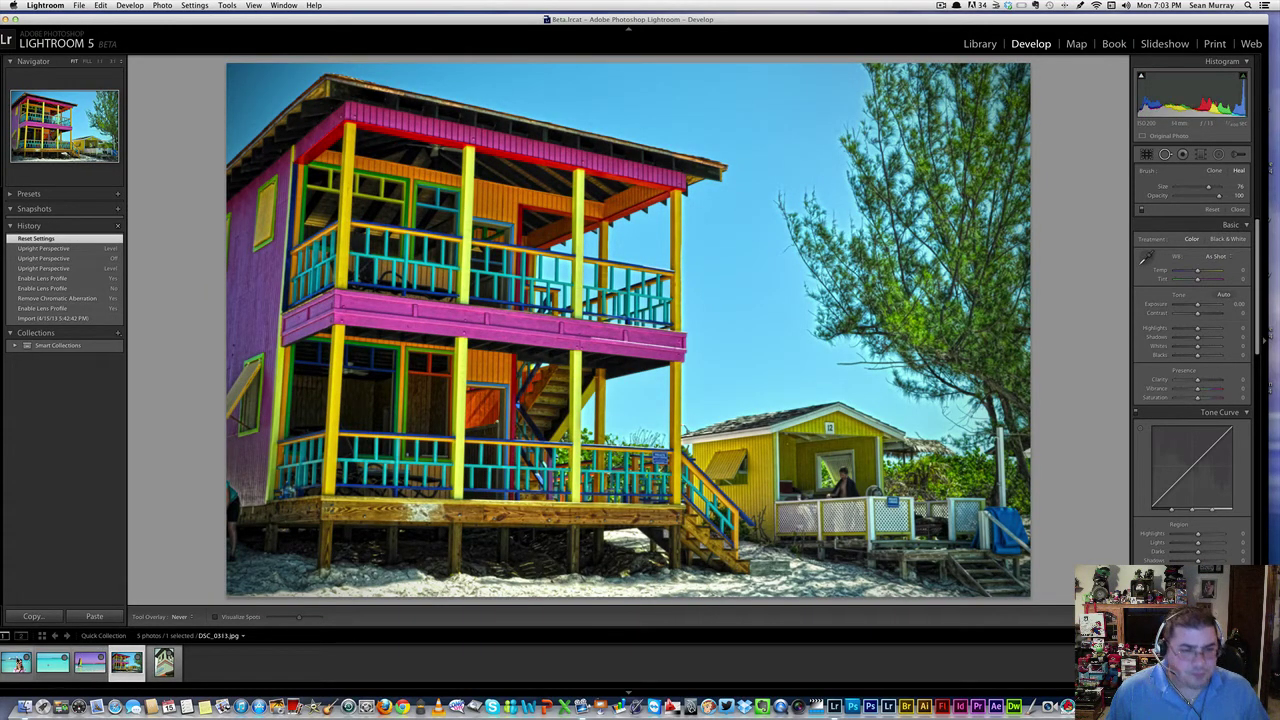
pyautogui.click(16, 662)
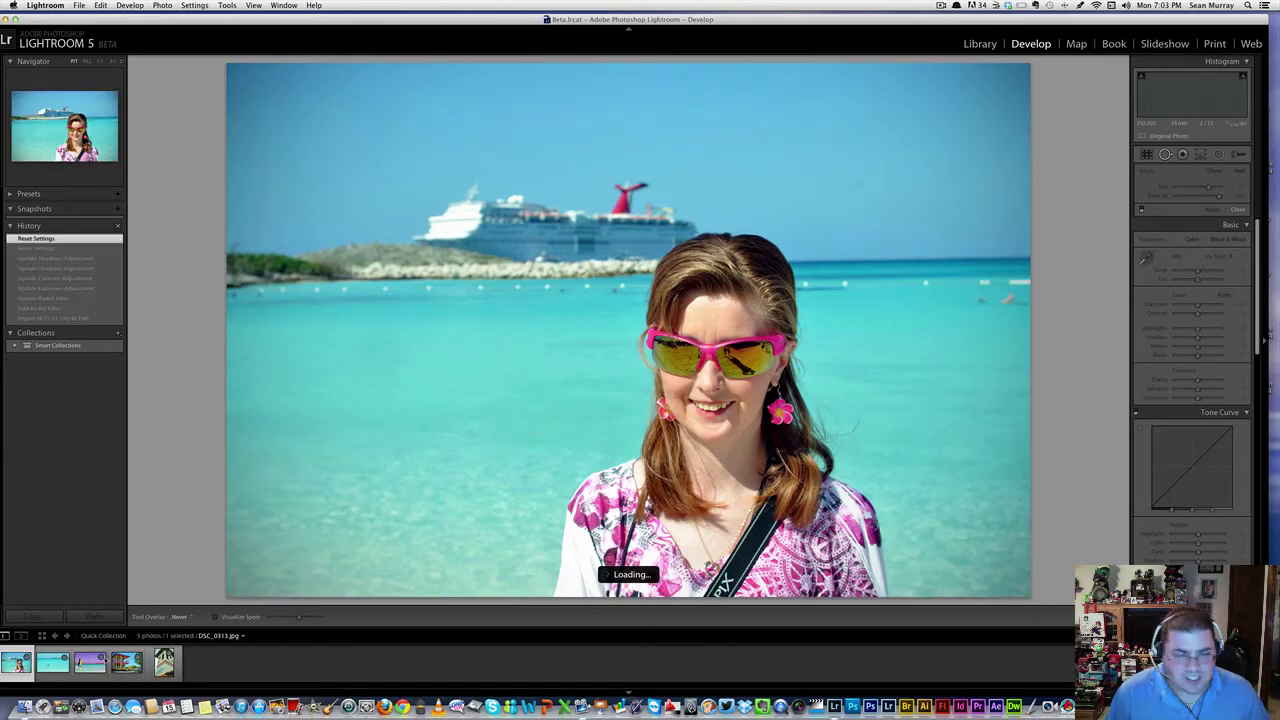
pyautogui.click(164, 662)
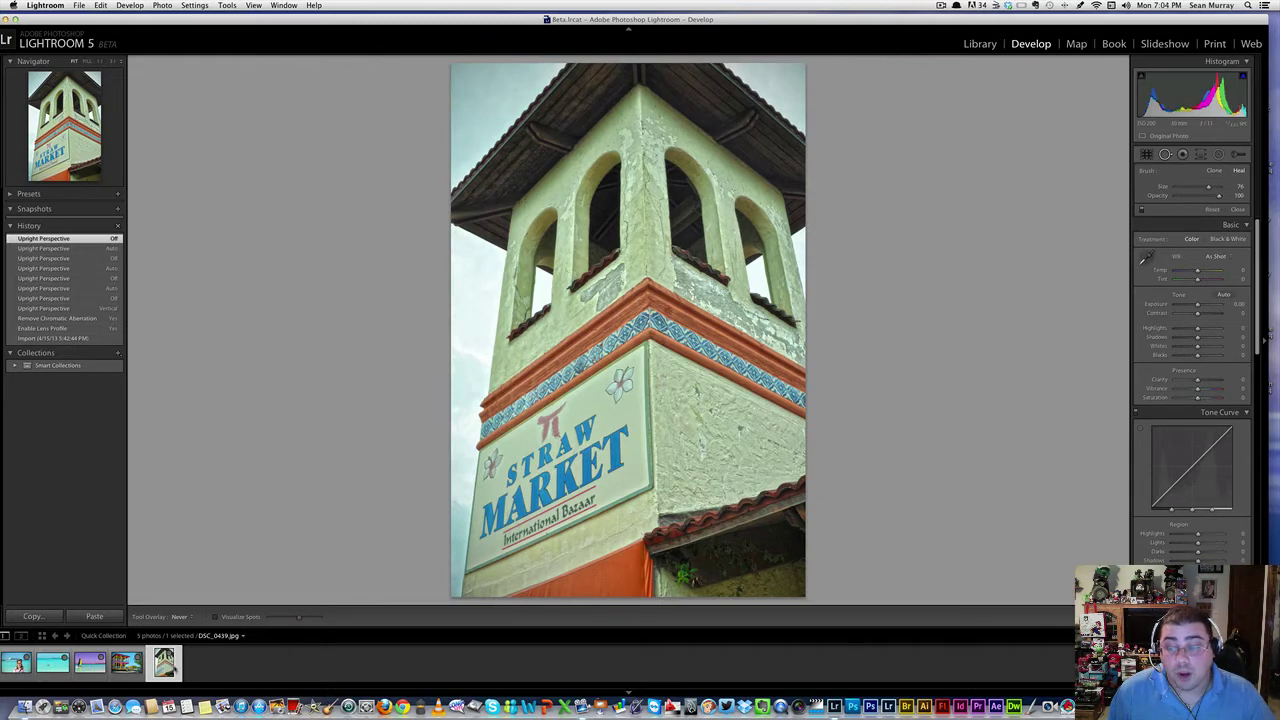
pyautogui.click(126, 662)
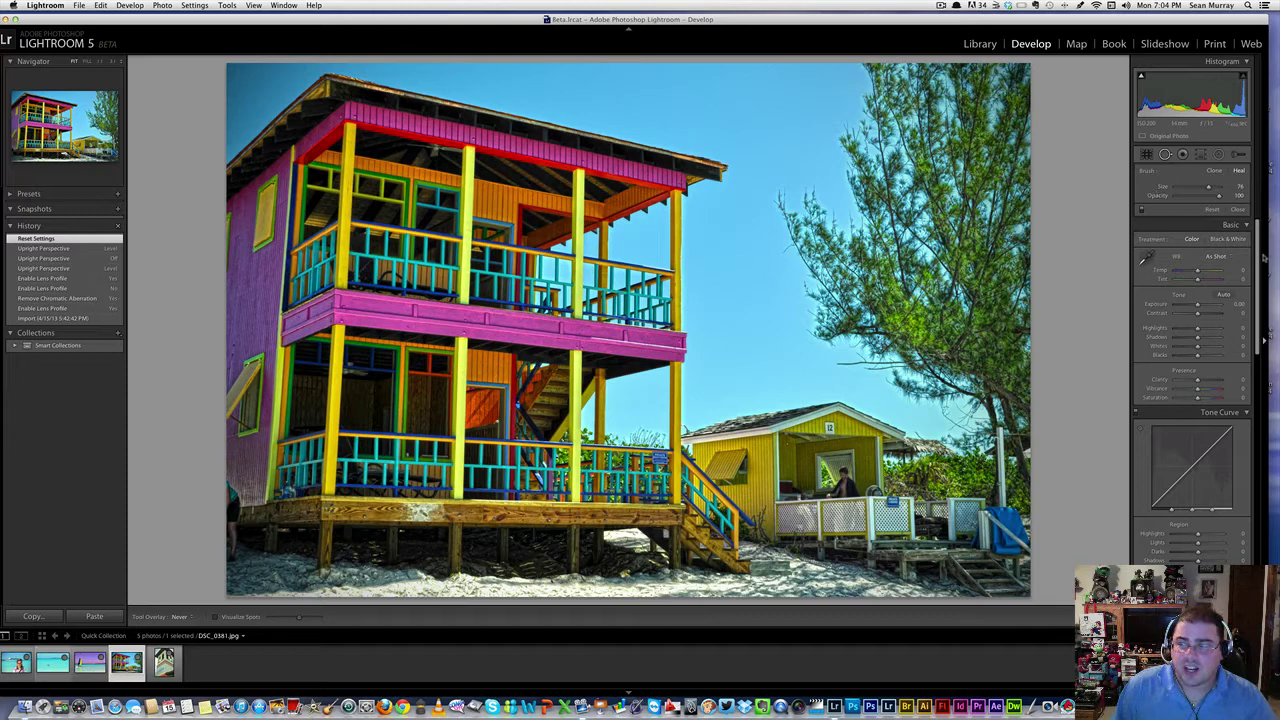
pyautogui.moveTo(1262, 258)
pyautogui.mouseDown()
pyautogui.moveTo(1262, 392)
pyautogui.moveTo(1258, 248)
pyautogui.mouseUp()
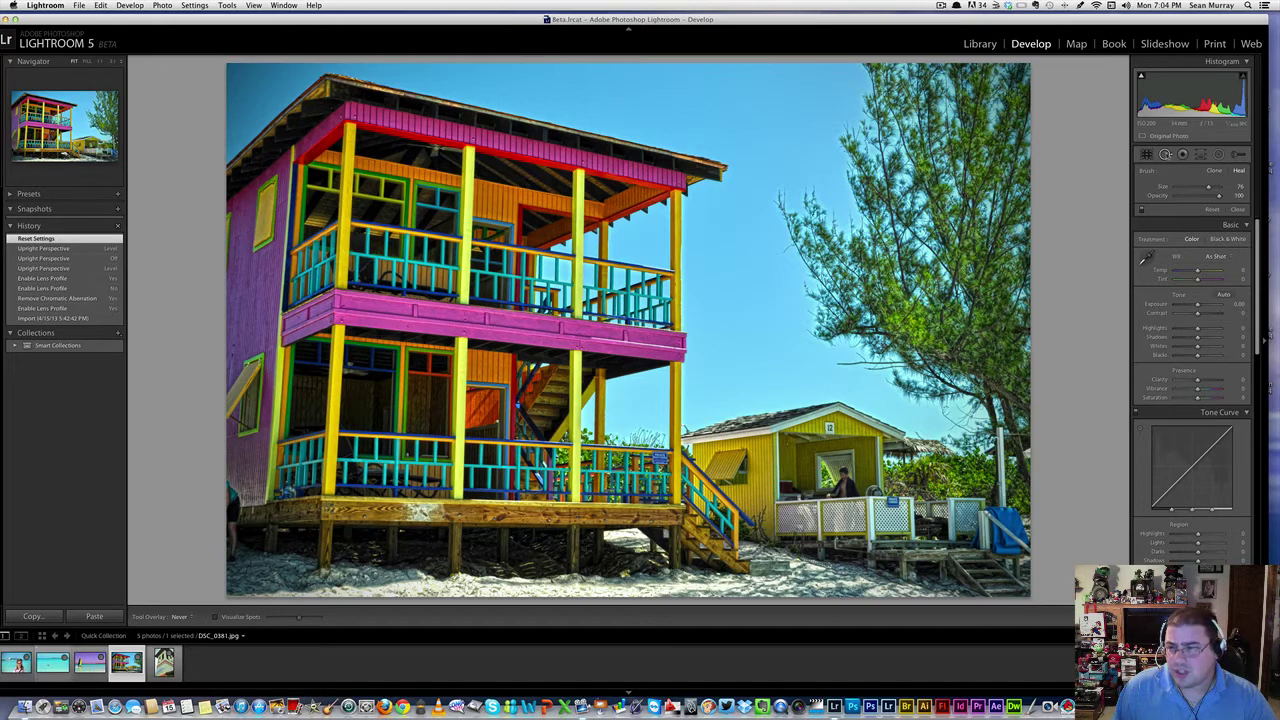
pyautogui.click(1165, 154)
pyautogui.click(1165, 154)
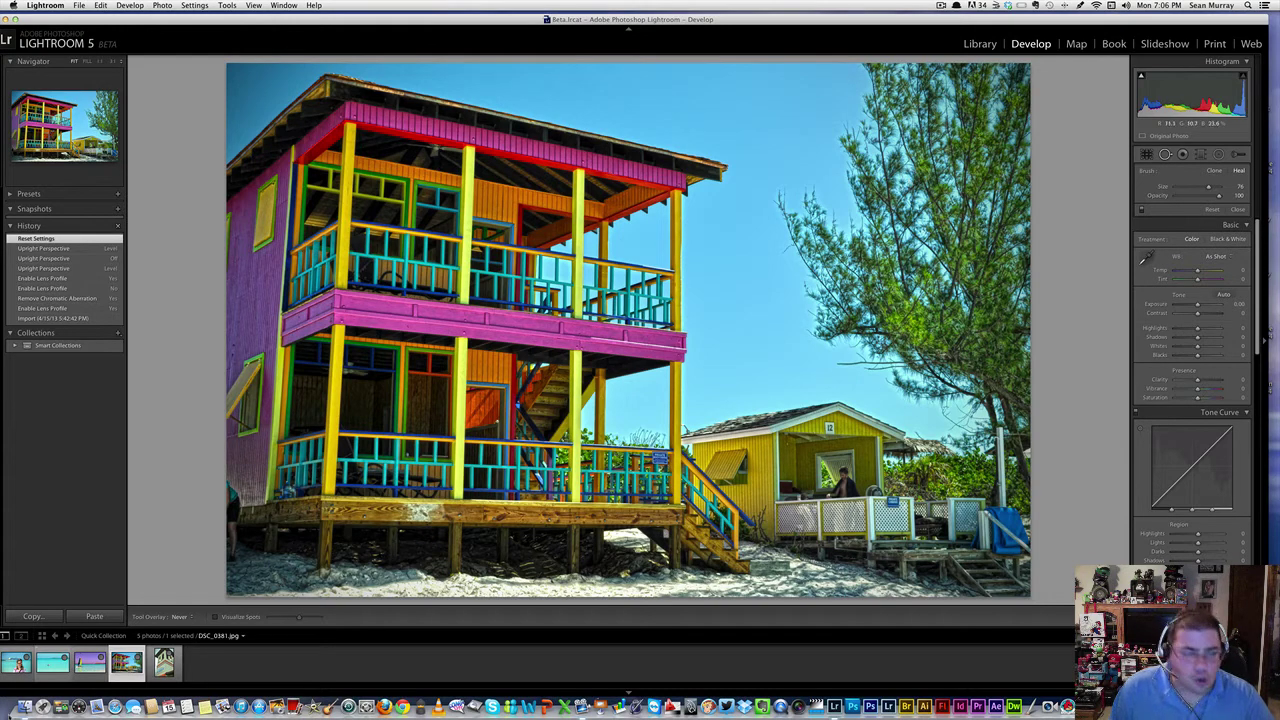
# Open the sailboat photo and reduce the Spot Removal brush size slightly
pyautogui.click(89, 662)
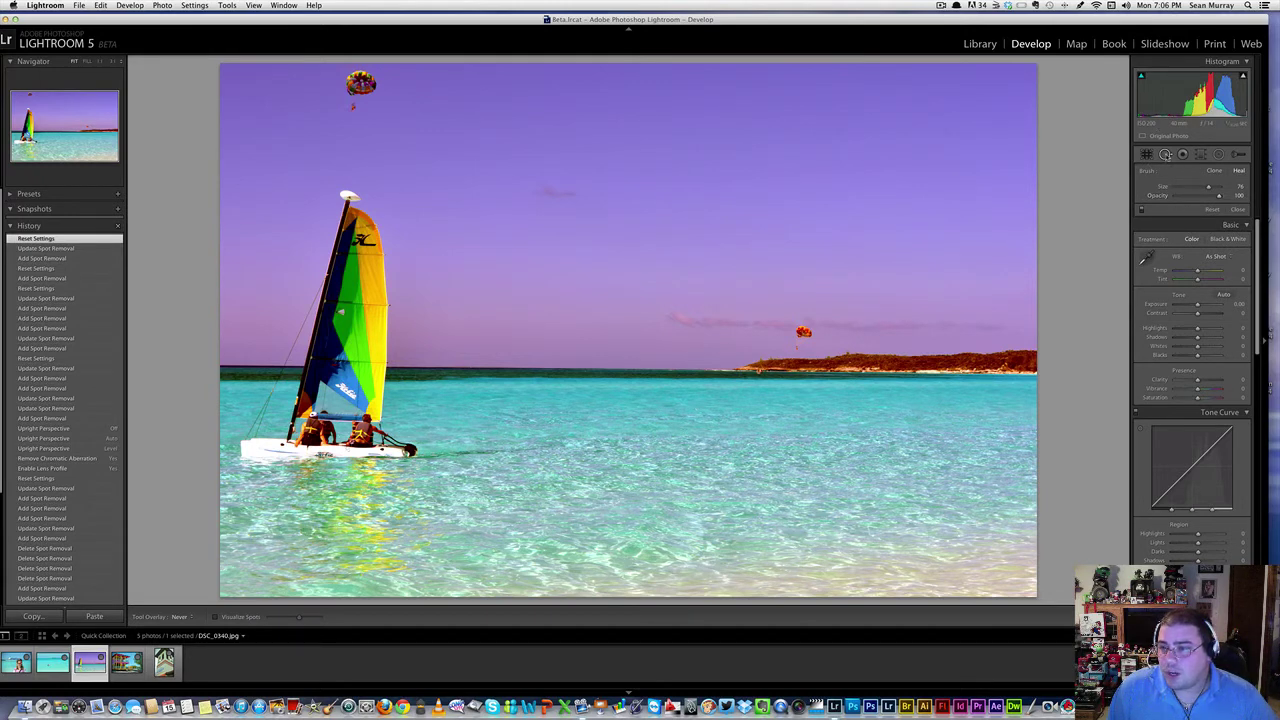
pyautogui.click(1165, 155)
pyautogui.click(1165, 155)
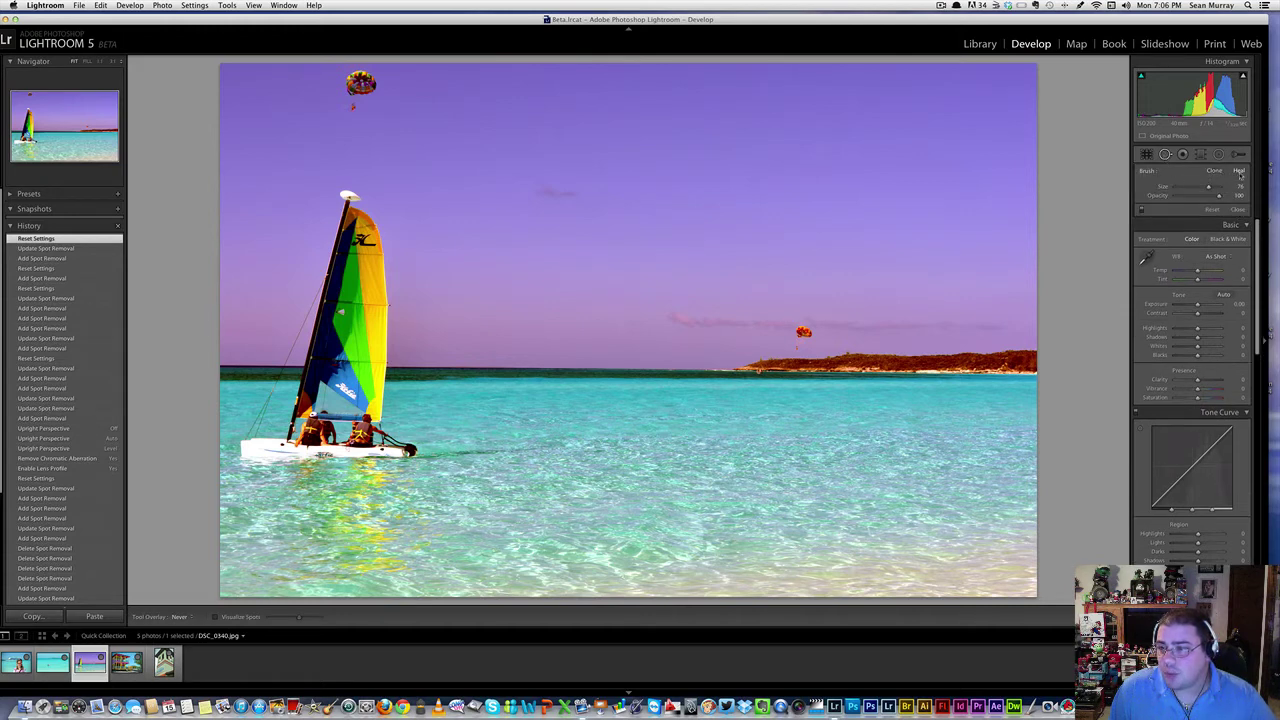
pyautogui.moveTo(1209, 188); pyautogui.dragTo(1203, 189)
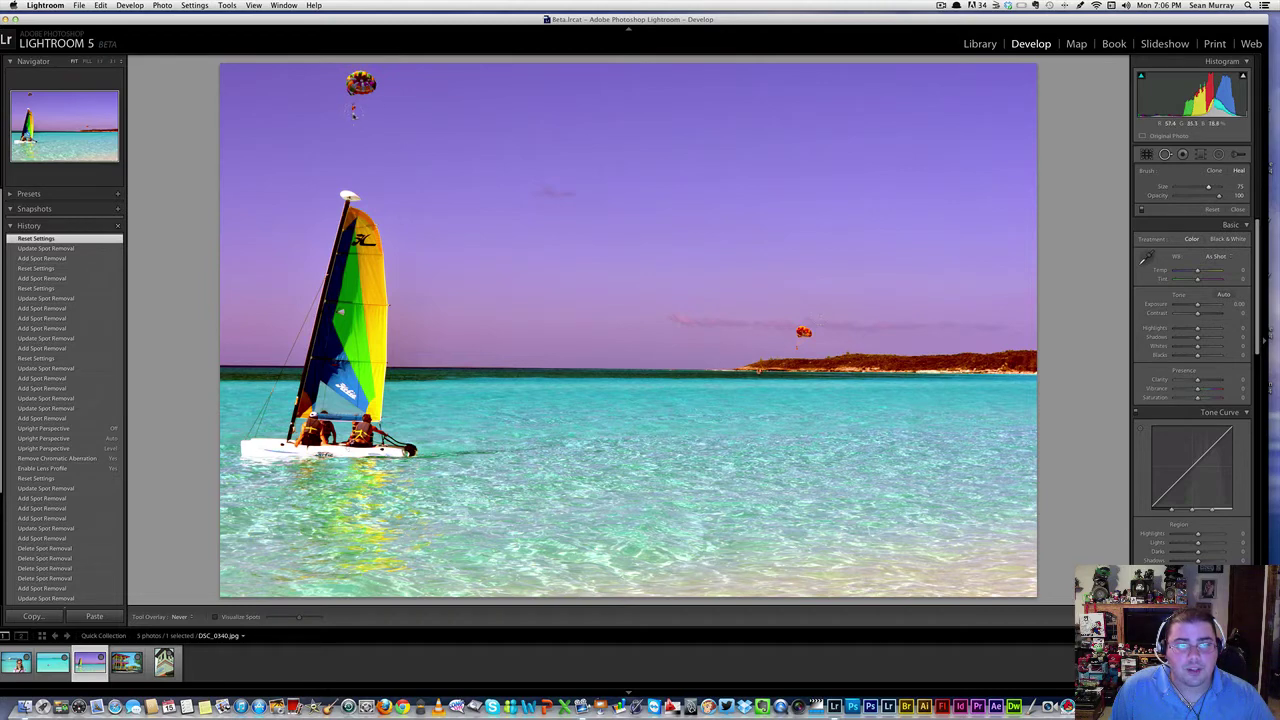
# Brush a heal stroke over the upper-left parasail and show the heal overlay
pyautogui.moveTo(353, 115)
pyautogui.mouseDown()
pyautogui.moveTo(352, 72)
pyautogui.moveTo(372, 78)
pyautogui.moveTo(356, 92)
pyautogui.moveTo(376, 94)
pyautogui.moveTo(371, 77)
pyautogui.moveTo(328, 118)
pyautogui.moveTo(225, 166)
pyautogui.mouseUp()
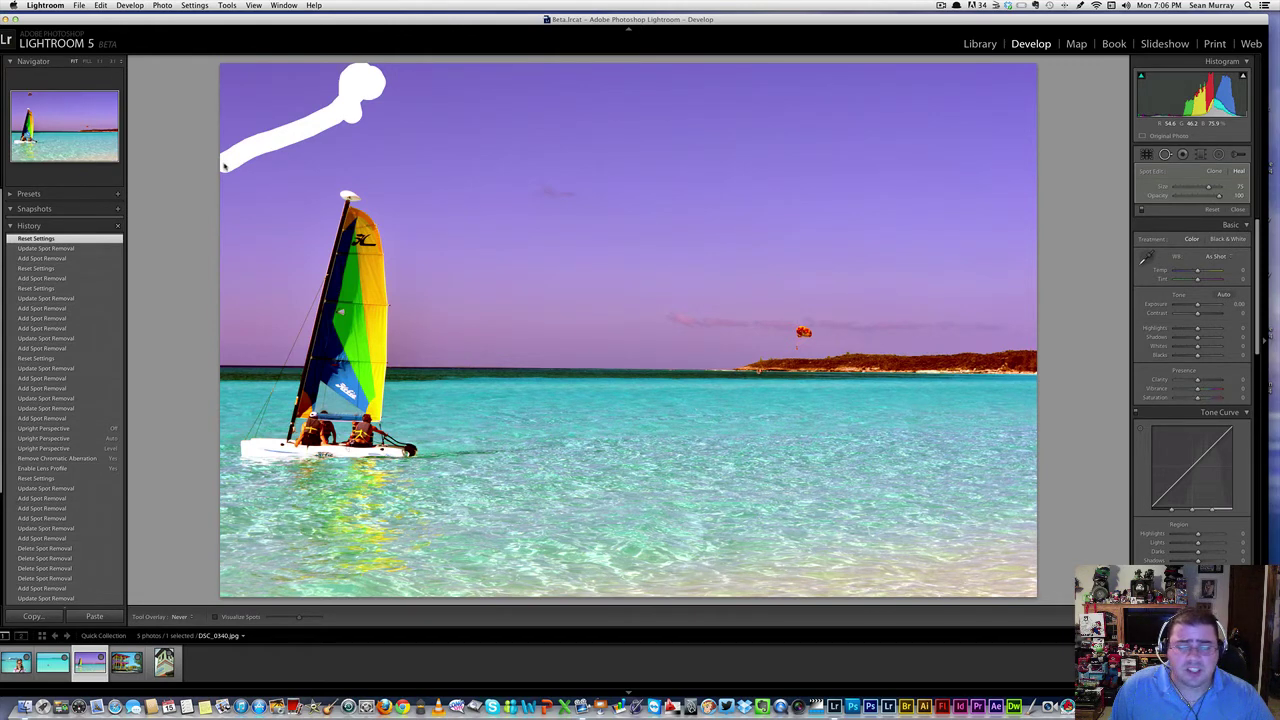
pyautogui.moveTo(225, 166); pyautogui.dragTo(225, 166)
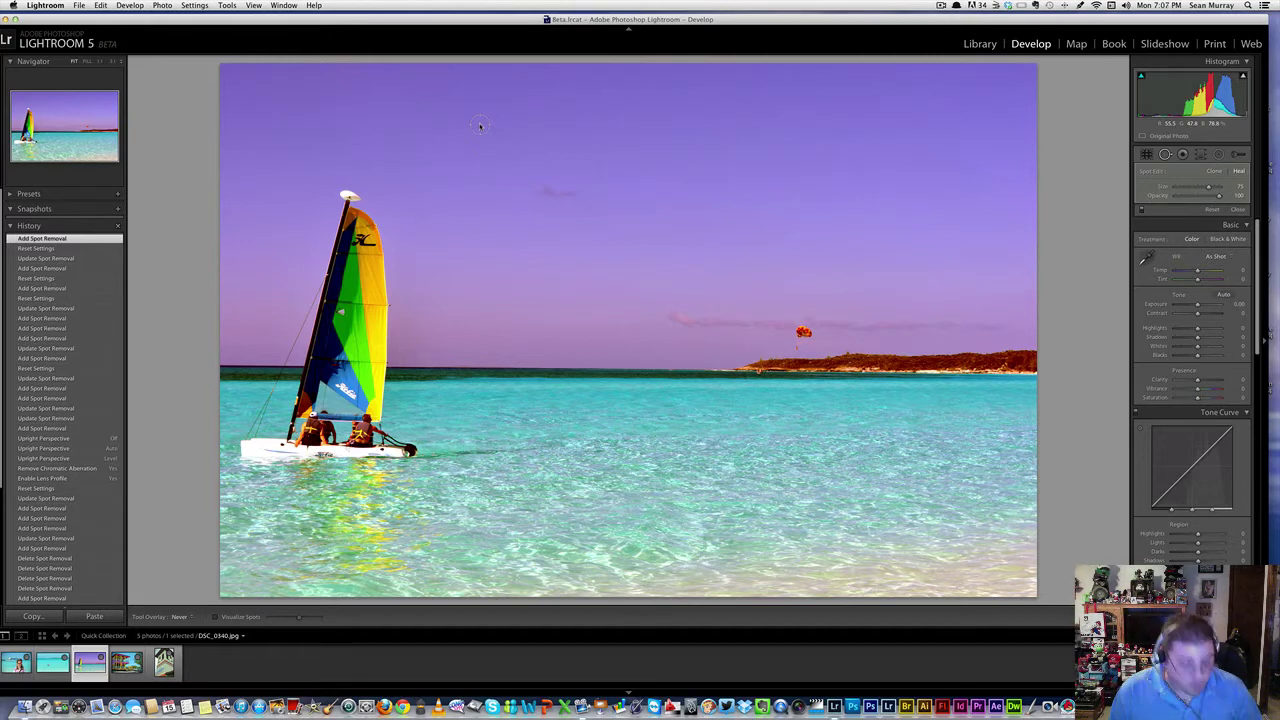
pyautogui.press('h')
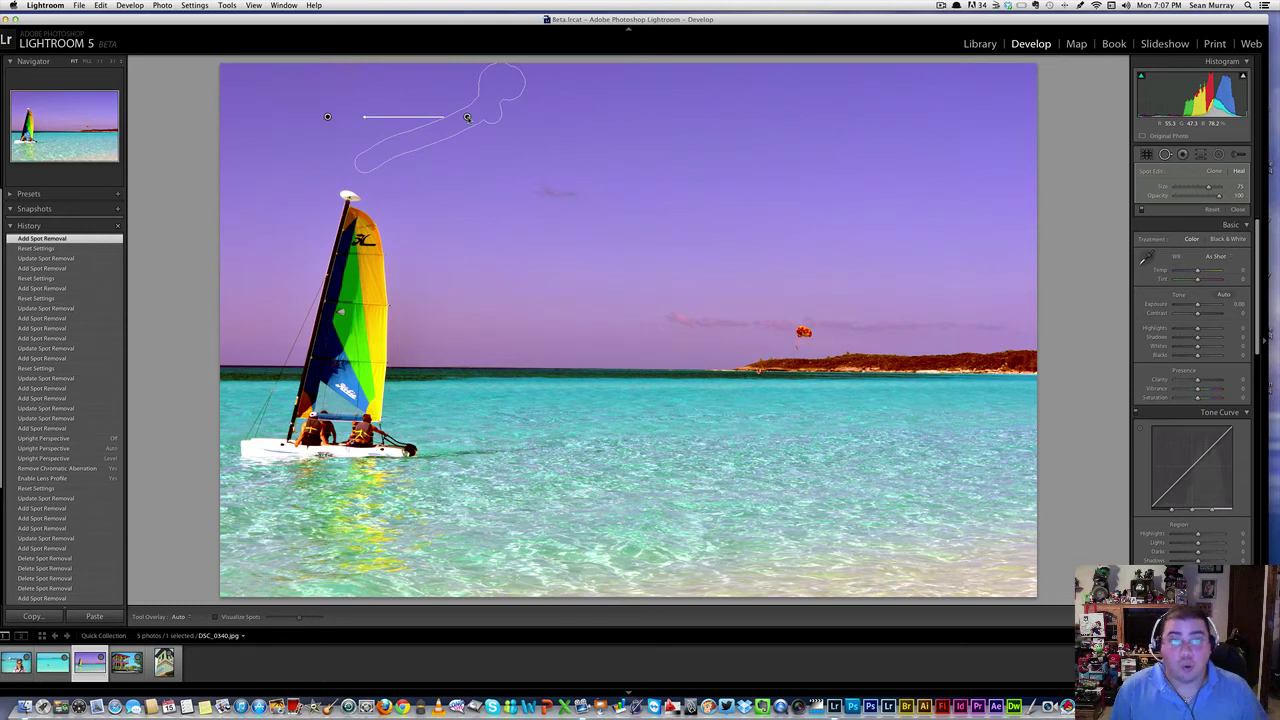
# Move the parasail heal's source pin around until it samples clear purple sky
pyautogui.moveTo(479, 122); pyautogui.dragTo(657, 353)
pyautogui.moveTo(657, 292)
pyautogui.mouseDown()
pyautogui.moveTo(353, 290)
pyautogui.moveTo(362, 302)
pyautogui.mouseUp()
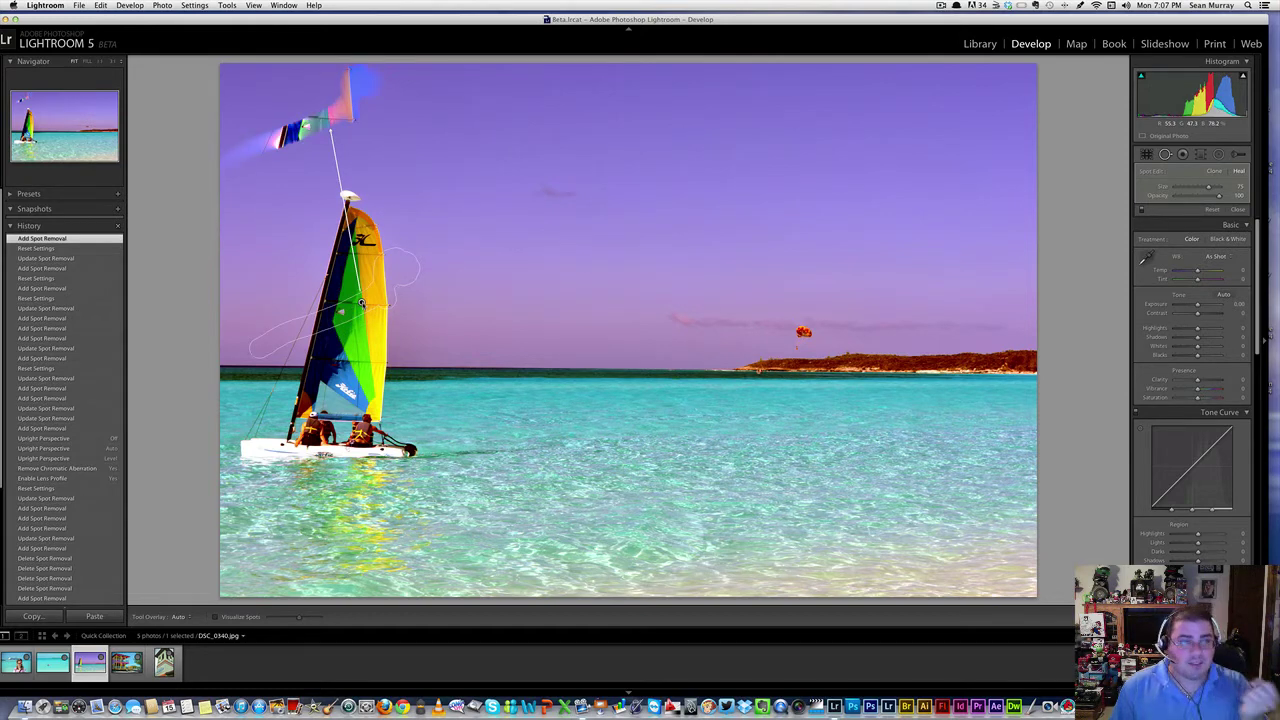
pyautogui.moveTo(362, 302)
pyautogui.mouseDown()
pyautogui.moveTo(486, 200)
pyautogui.moveTo(482, 133)
pyautogui.mouseUp()
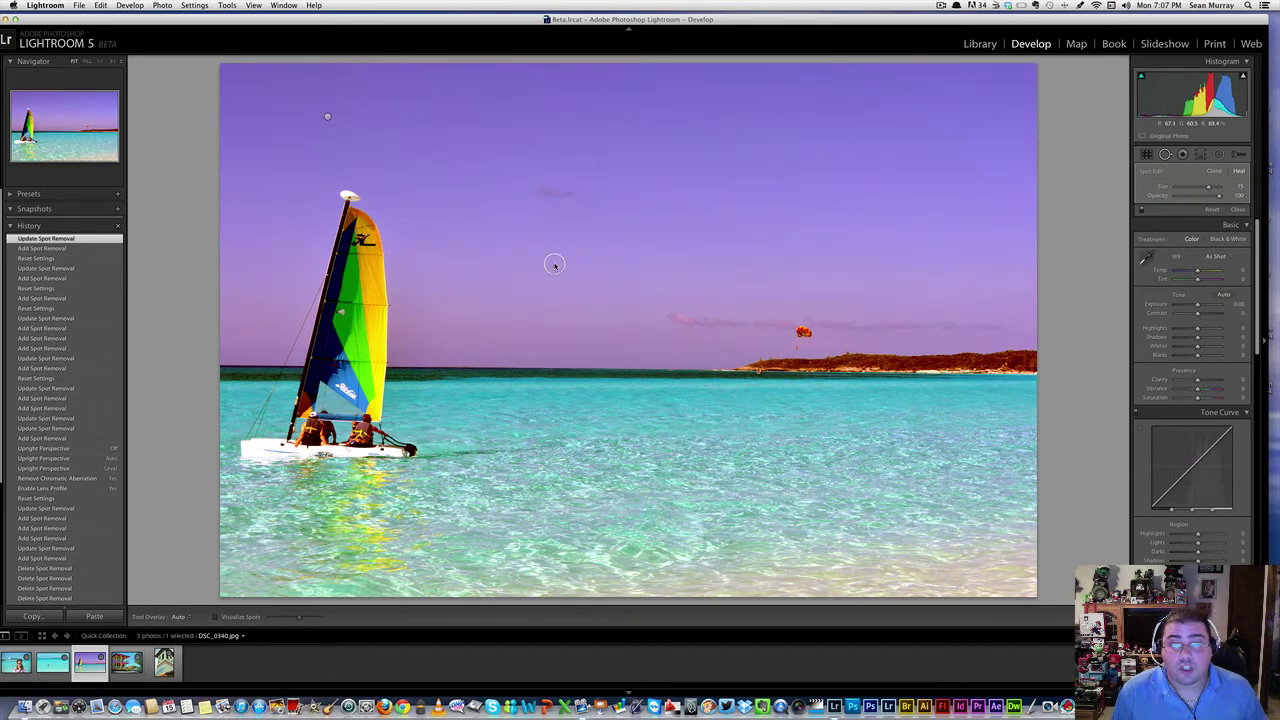
# Add a heal stroke across the sky and nudge the spot higher with the overlay shown
pyautogui.click(529, 264)
pyautogui.moveTo(662, 268); pyautogui.dragTo(885, 265)
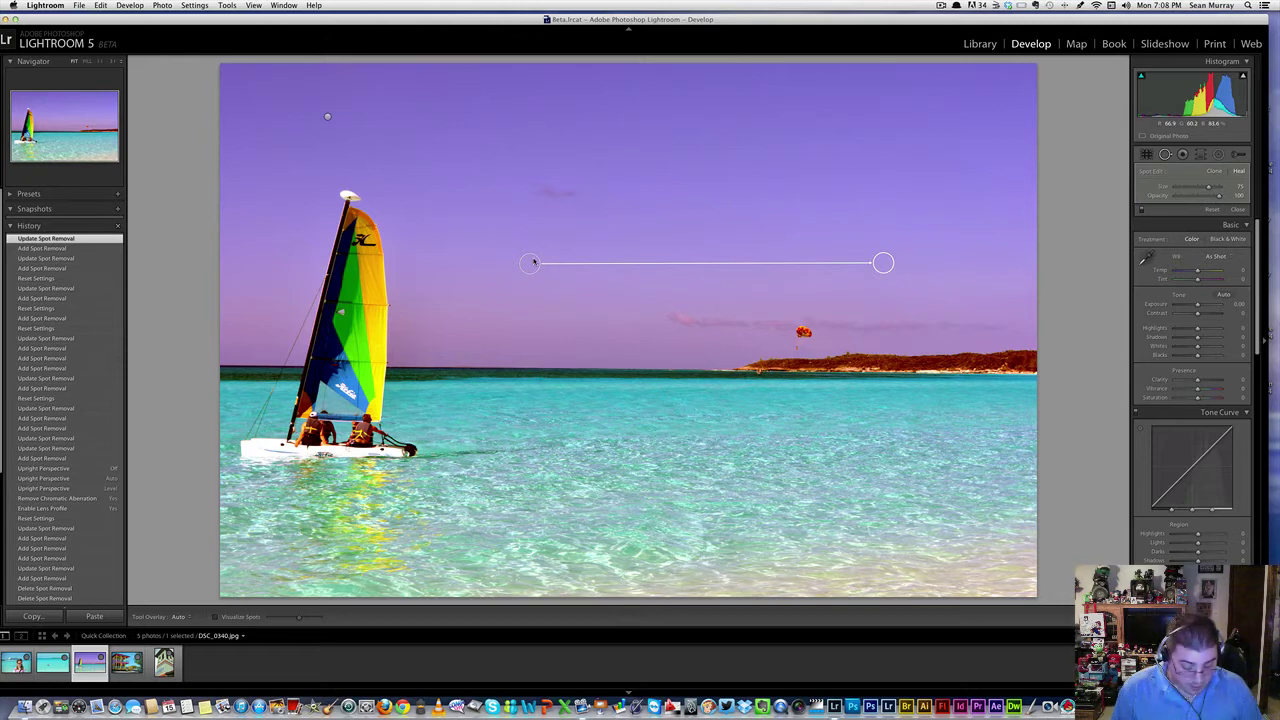
pyautogui.press('h')
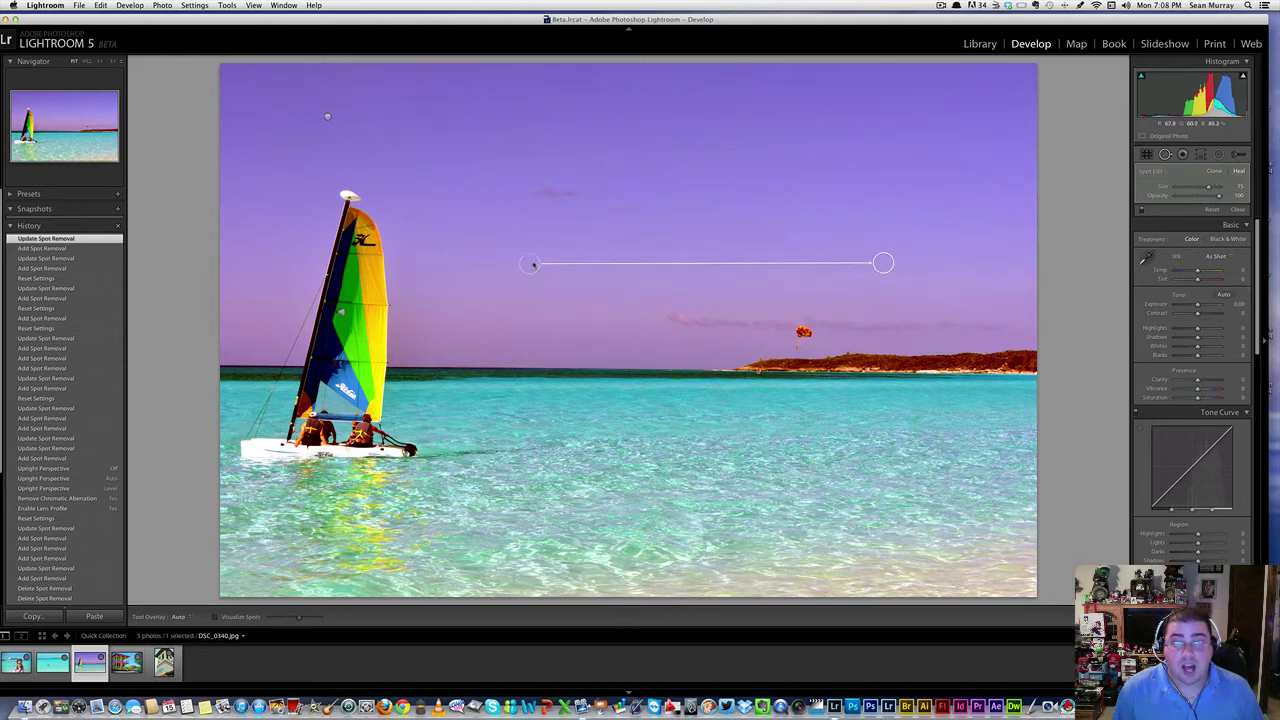
pyautogui.moveTo(531, 264)
pyautogui.mouseDown()
pyautogui.moveTo(526, 220)
pyautogui.moveTo(460, 300)
pyautogui.moveTo(402, 186)
pyautogui.moveTo(254, 89)
pyautogui.moveTo(643, 314)
pyautogui.moveTo(510, 232)
pyautogui.moveTo(571, 197)
pyautogui.moveTo(533, 245)
pyautogui.mouseUp()
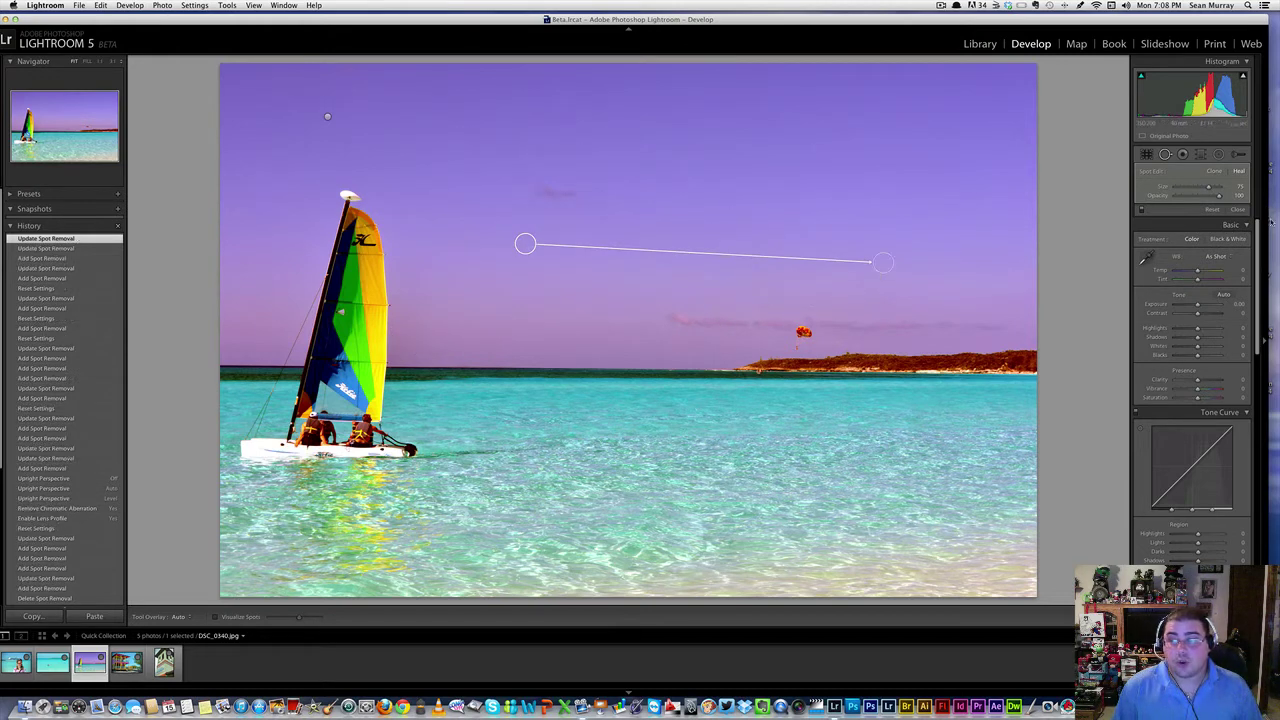
# Check the result, then brush out the small parasail above the horizon
pyautogui.press('q')
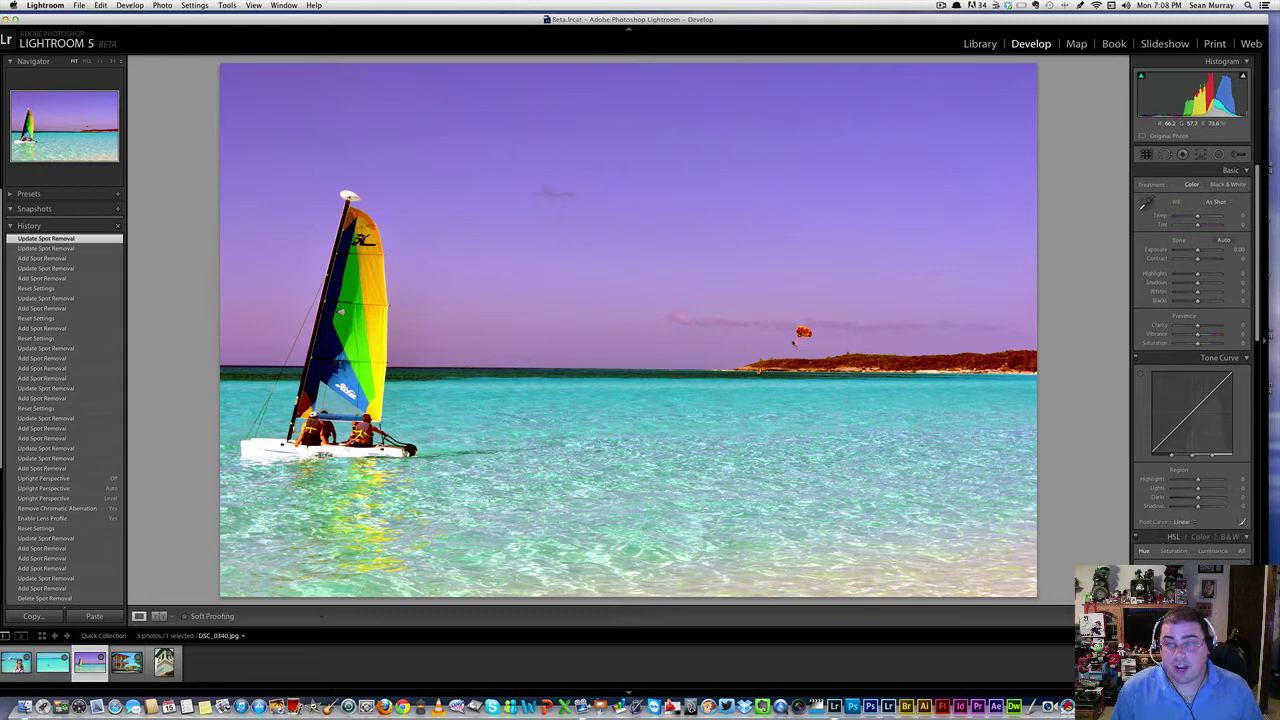
pyautogui.click(1165, 154)
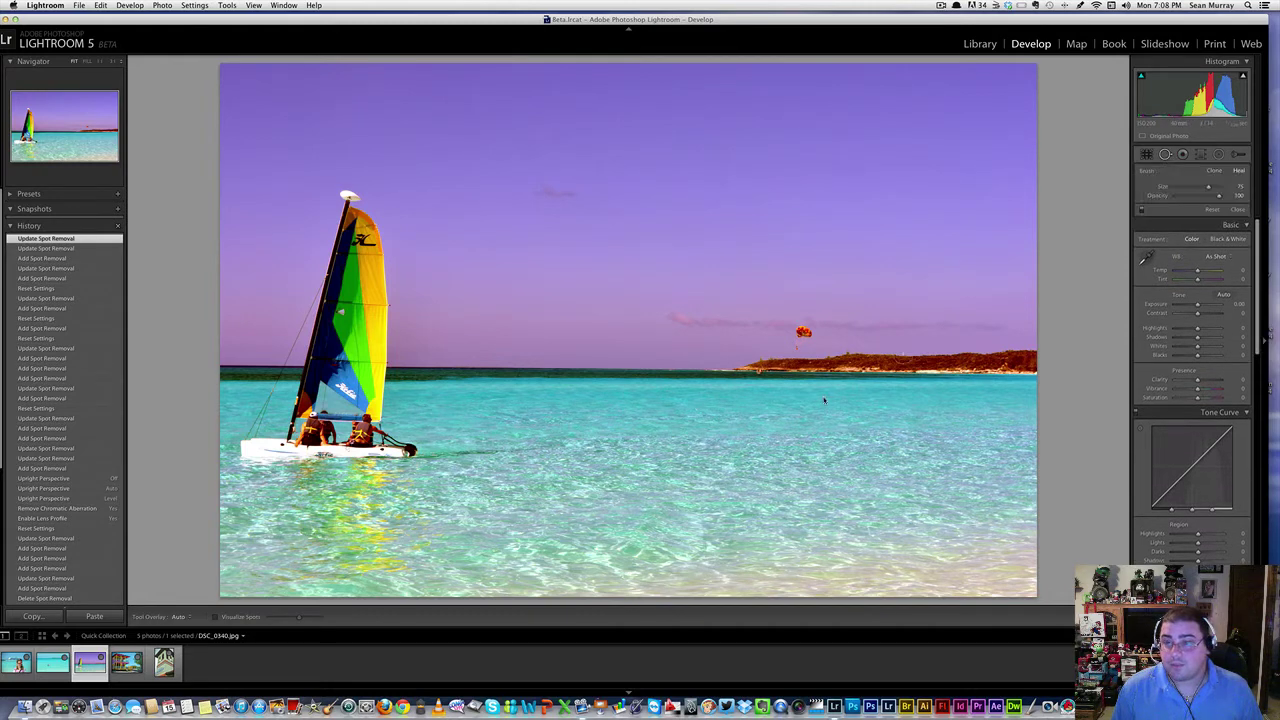
pyautogui.moveTo(790, 345); pyautogui.dragTo(803, 331)
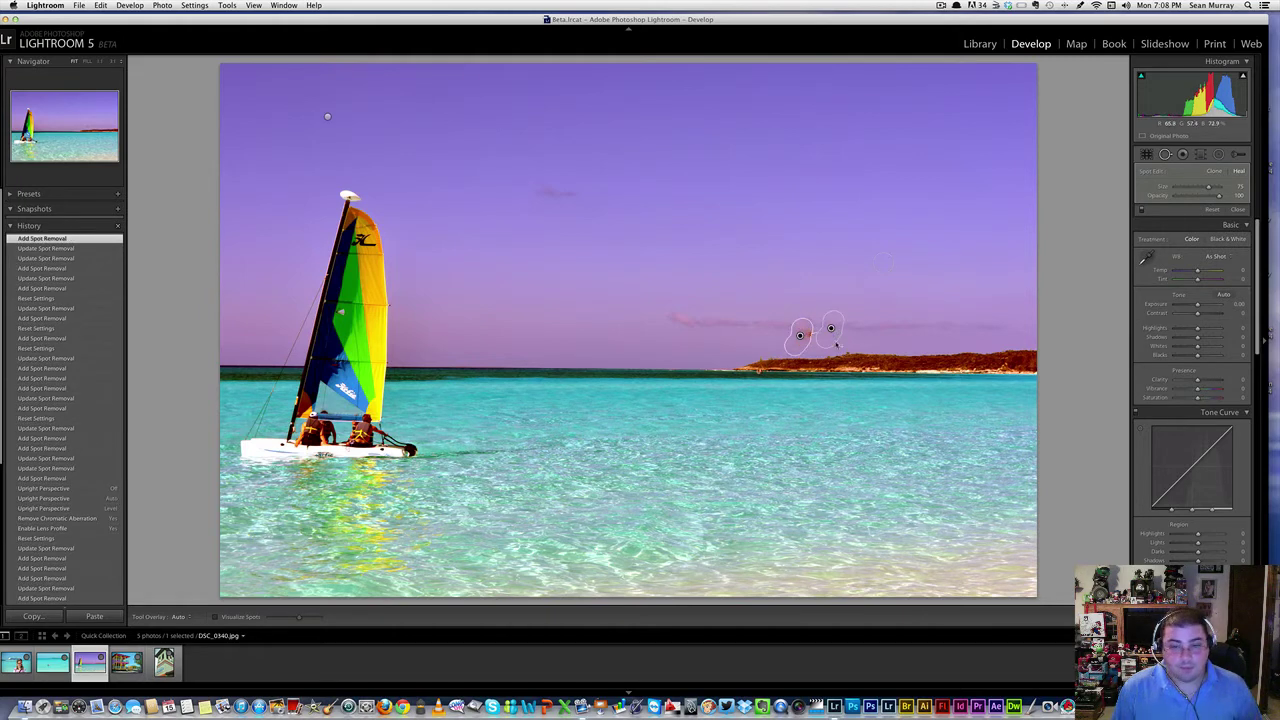
pyautogui.moveTo(812, 332)
pyautogui.mouseDown()
pyautogui.moveTo(877, 271)
pyautogui.moveTo(714, 270)
pyautogui.moveTo(710, 259)
pyautogui.moveTo(591, 335)
pyautogui.moveTo(677, 209)
pyautogui.moveTo(797, 325)
pyautogui.moveTo(811, 283)
pyautogui.mouseUp()
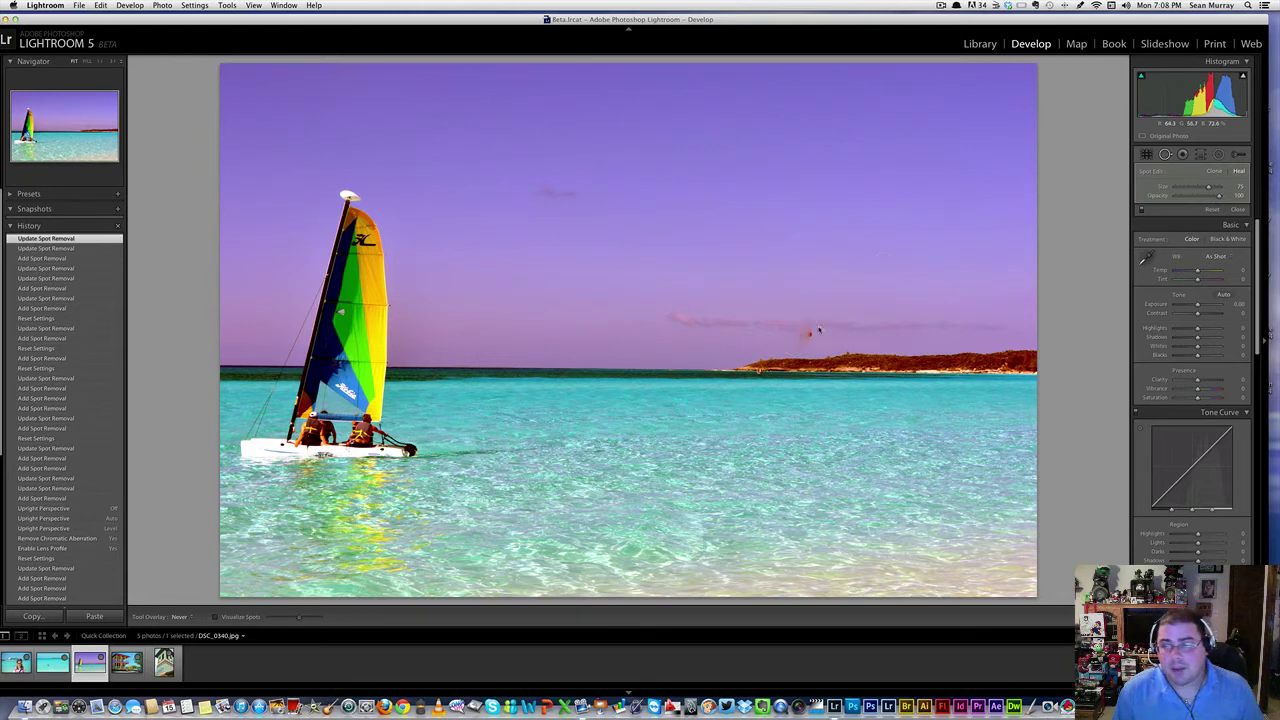
# Heal one more small spot near the horizon, then switch to the snorkeler photo
pyautogui.click(795, 347)
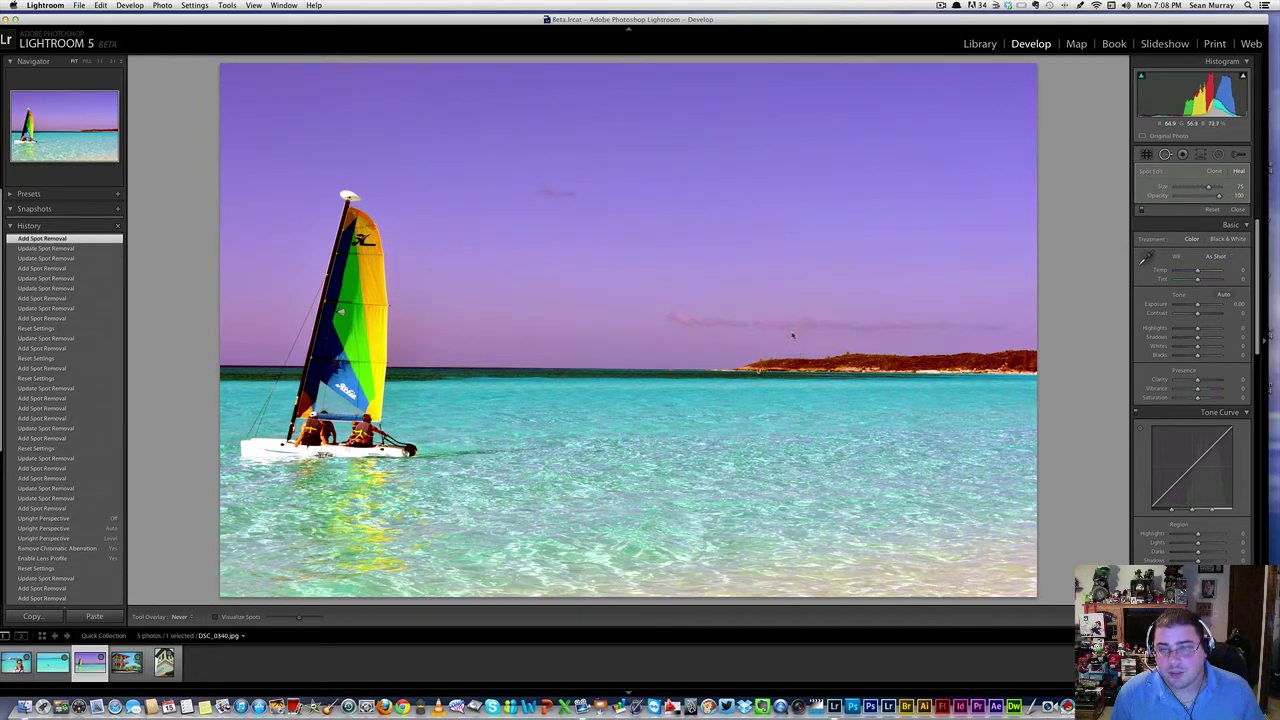
pyautogui.moveTo(811, 324); pyautogui.dragTo(822, 308)
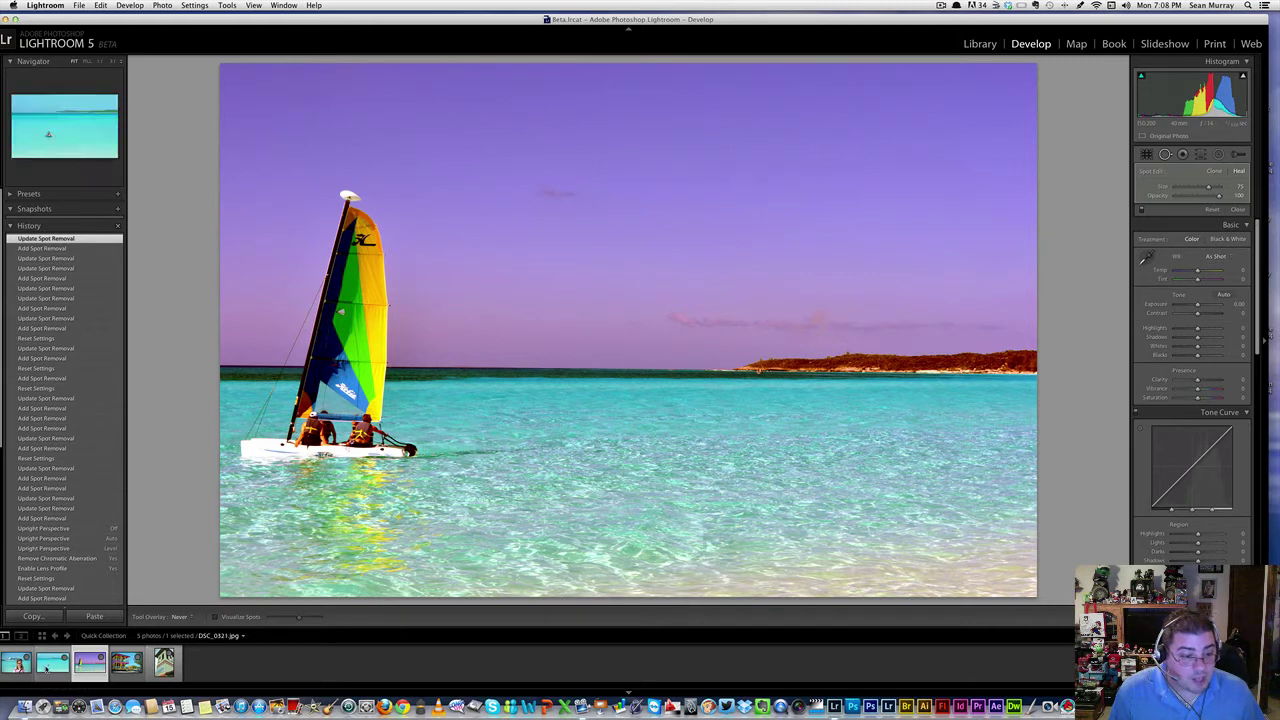
pyautogui.click(52, 662)
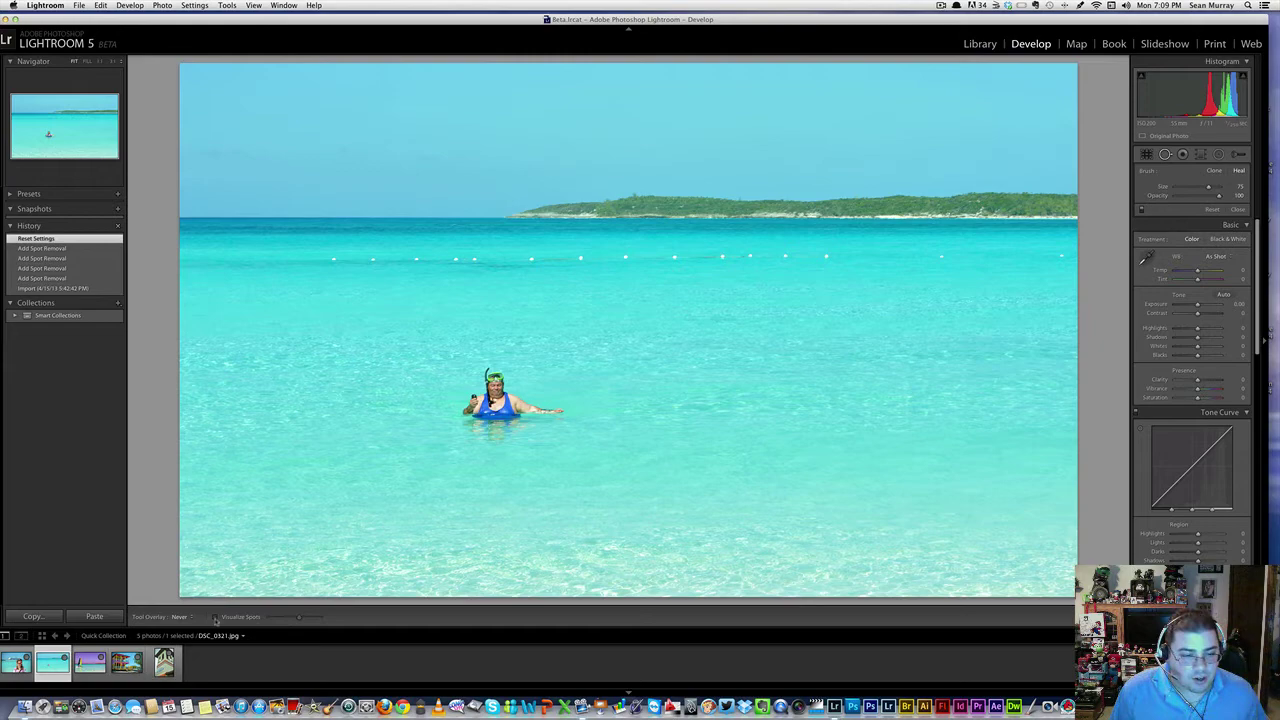
# Turn on Visualize Spots and tune its threshold to reveal sky specks
pyautogui.click(215, 617)
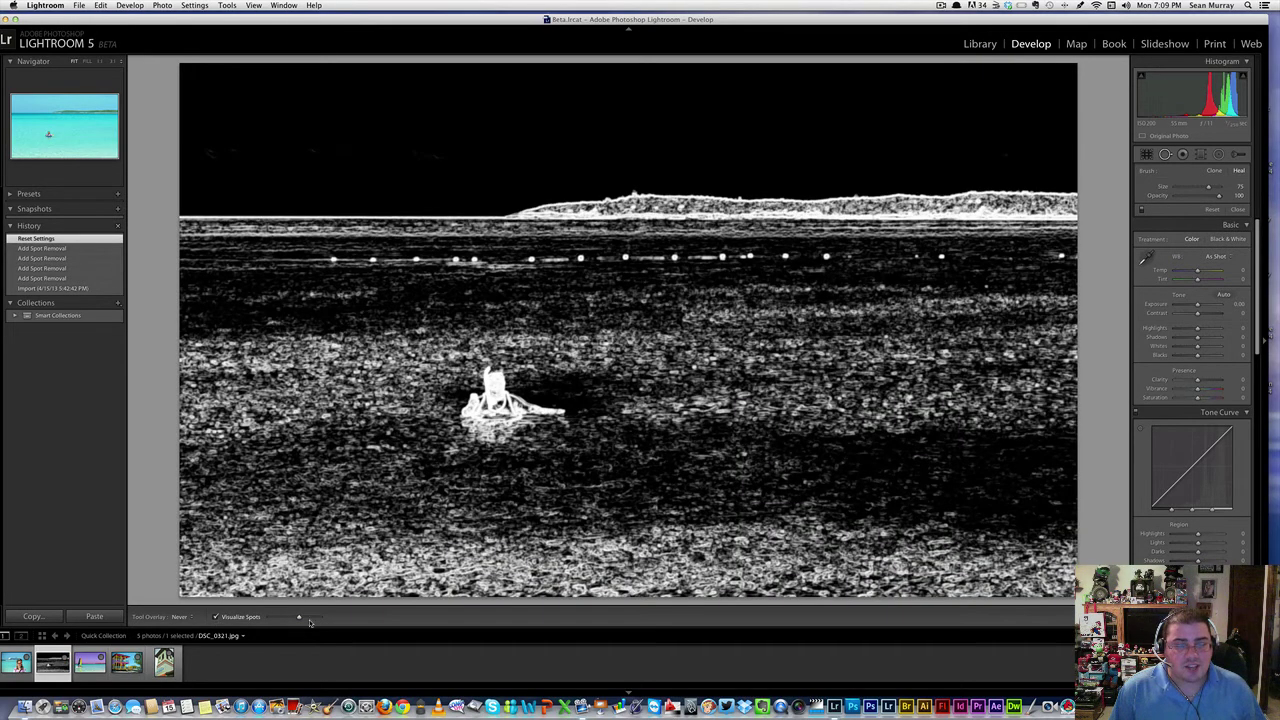
pyautogui.moveTo(299, 618)
pyautogui.mouseDown()
pyautogui.moveTo(280, 619)
pyautogui.moveTo(321, 618)
pyautogui.moveTo(303, 618)
pyautogui.mouseUp()
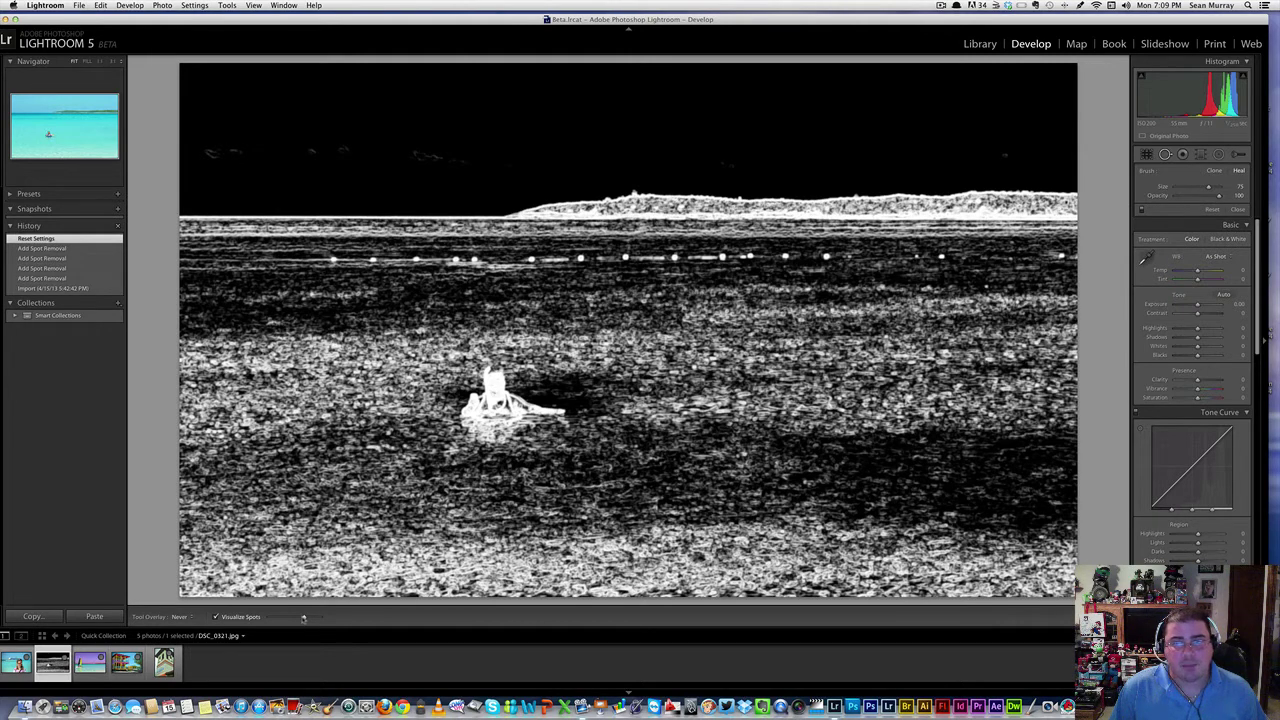
pyautogui.moveTo(302, 618); pyautogui.dragTo(307, 618)
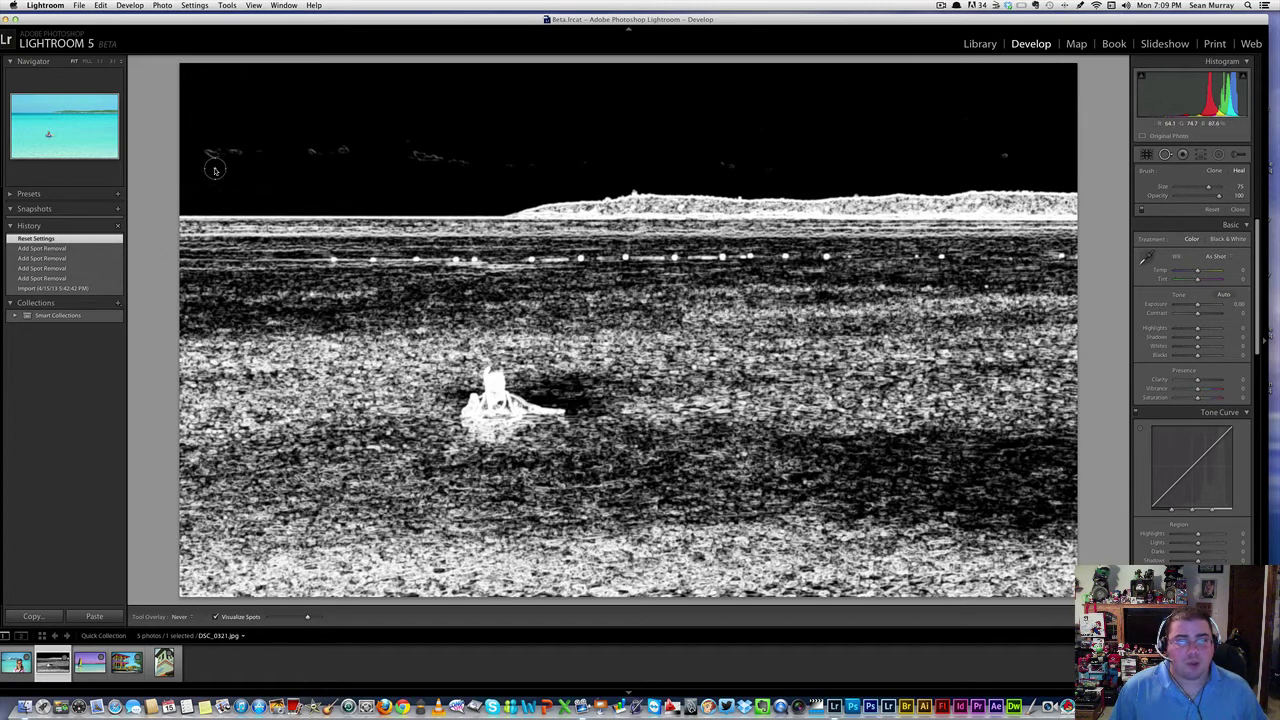
# Heal the seven dust specks across the sky, including near the island and right side
pyautogui.moveTo(207, 164); pyautogui.dragTo(246, 154)
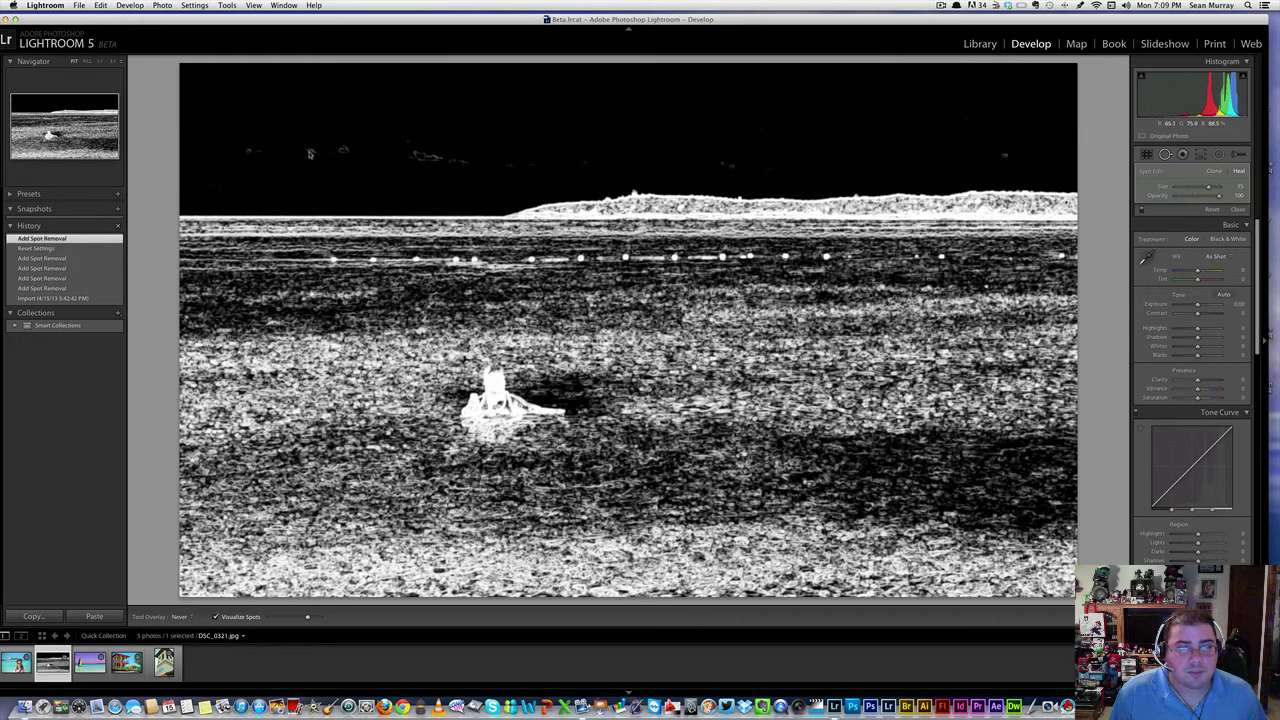
pyautogui.moveTo(320, 170)
pyautogui.mouseDown()
pyautogui.moveTo(303, 145)
pyautogui.moveTo(338, 152)
pyautogui.mouseUp()
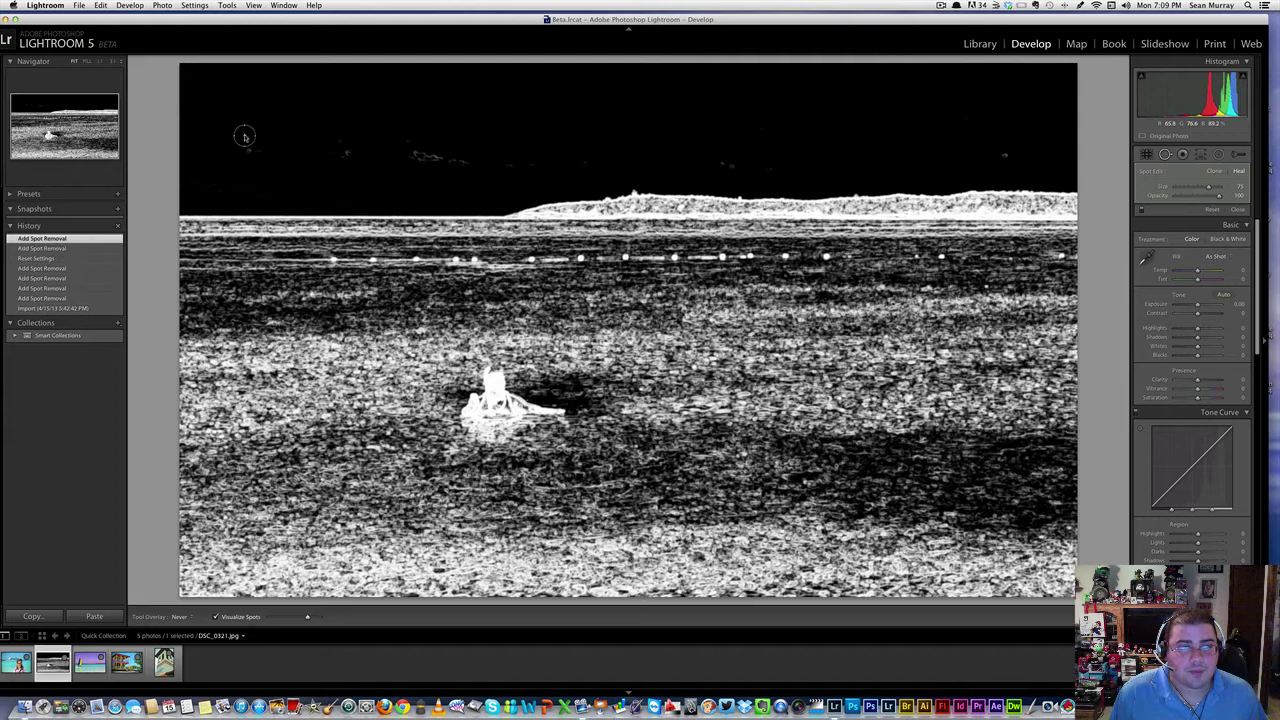
pyautogui.moveTo(243, 130); pyautogui.dragTo(253, 159)
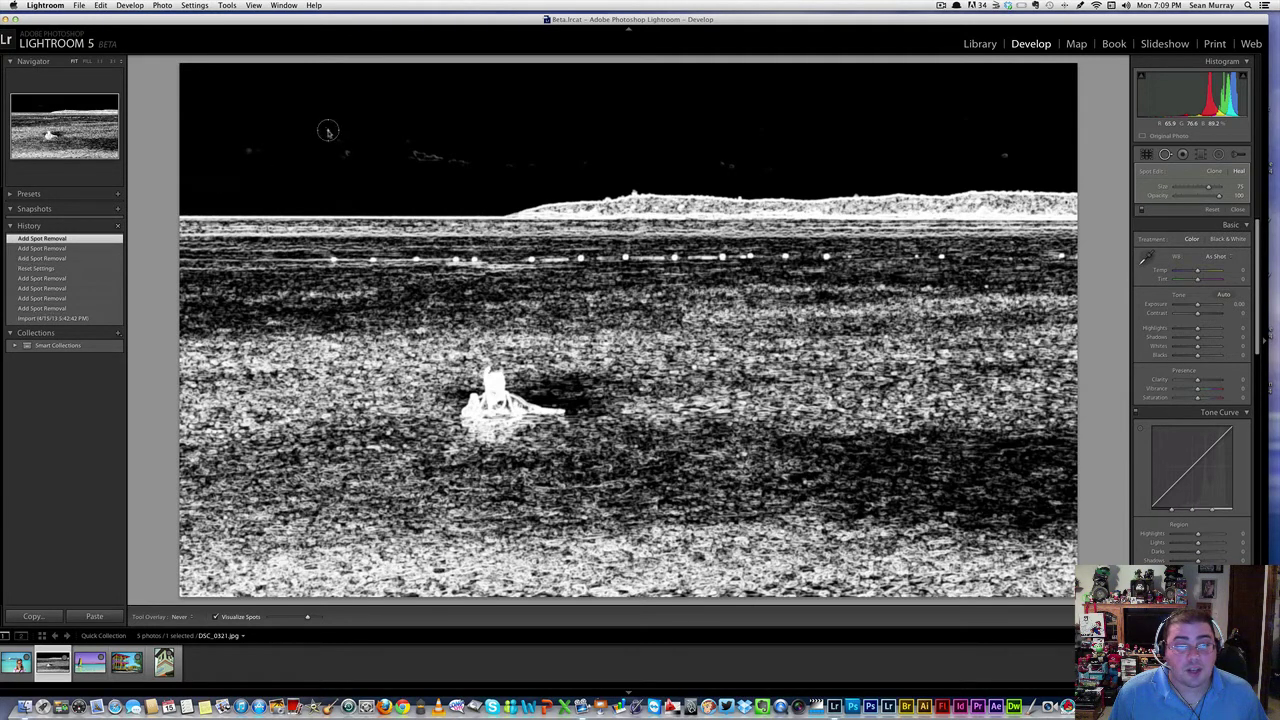
pyautogui.moveTo(329, 129)
pyautogui.mouseDown()
pyautogui.moveTo(358, 163)
pyautogui.moveTo(406, 145)
pyautogui.moveTo(512, 168)
pyautogui.mouseUp()
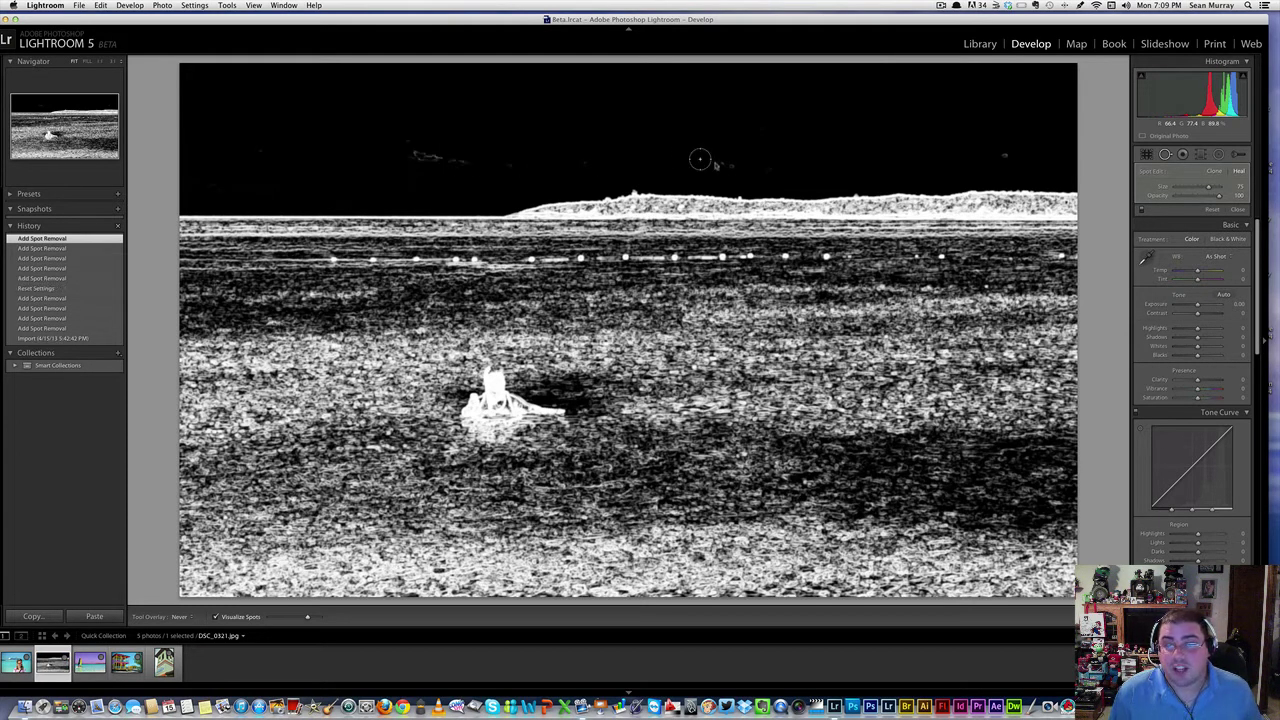
pyautogui.moveTo(708, 161); pyautogui.dragTo(748, 162)
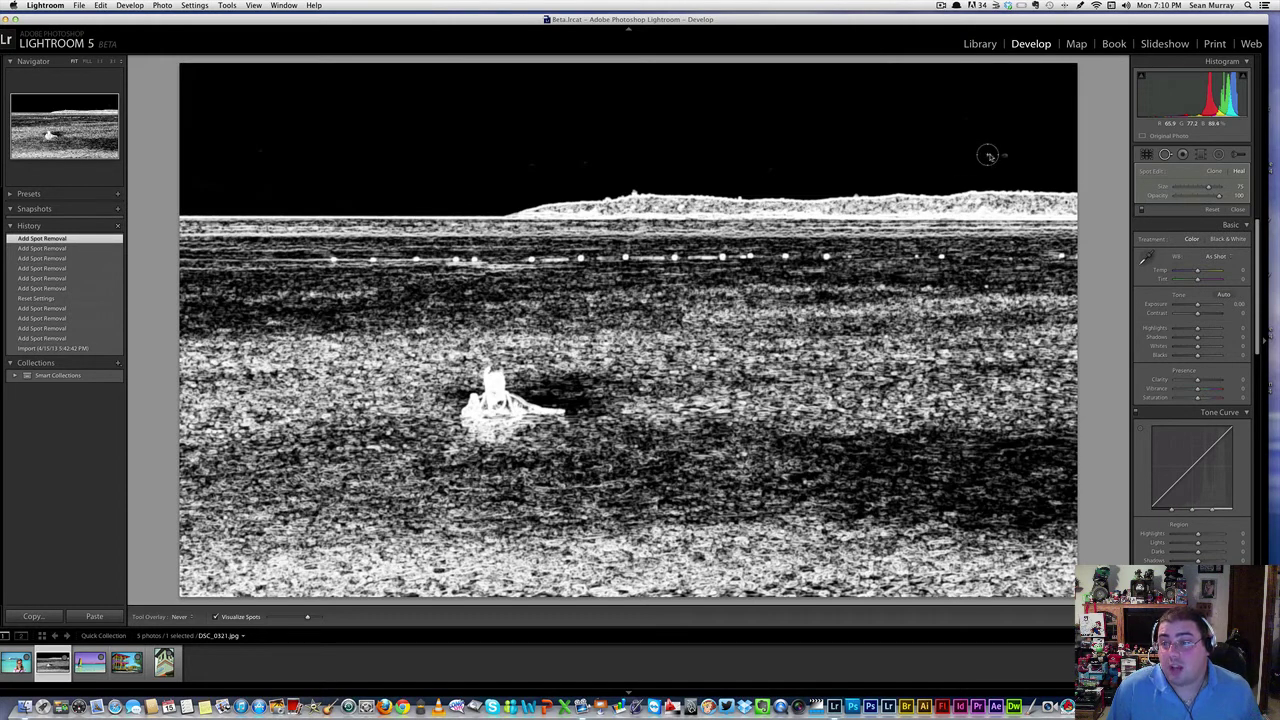
pyautogui.moveTo(989, 155); pyautogui.dragTo(1010, 156)
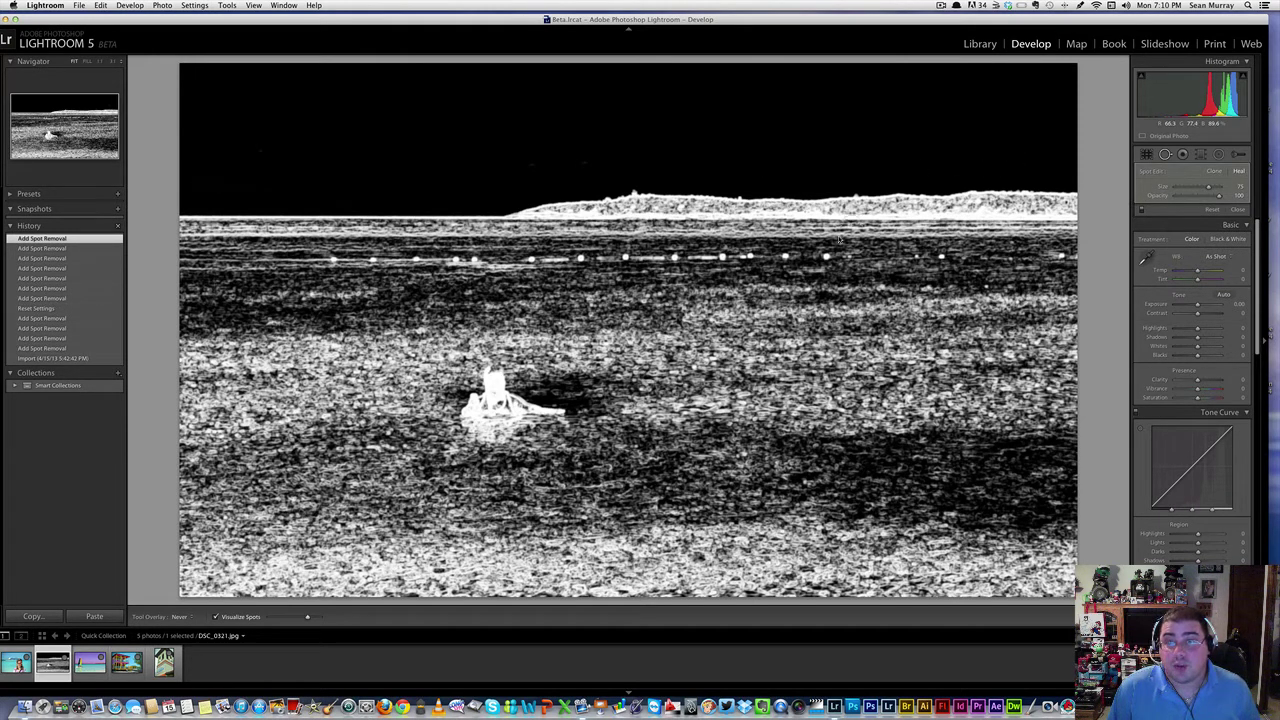
pyautogui.moveTo(613, 162); pyautogui.dragTo(533, 166)
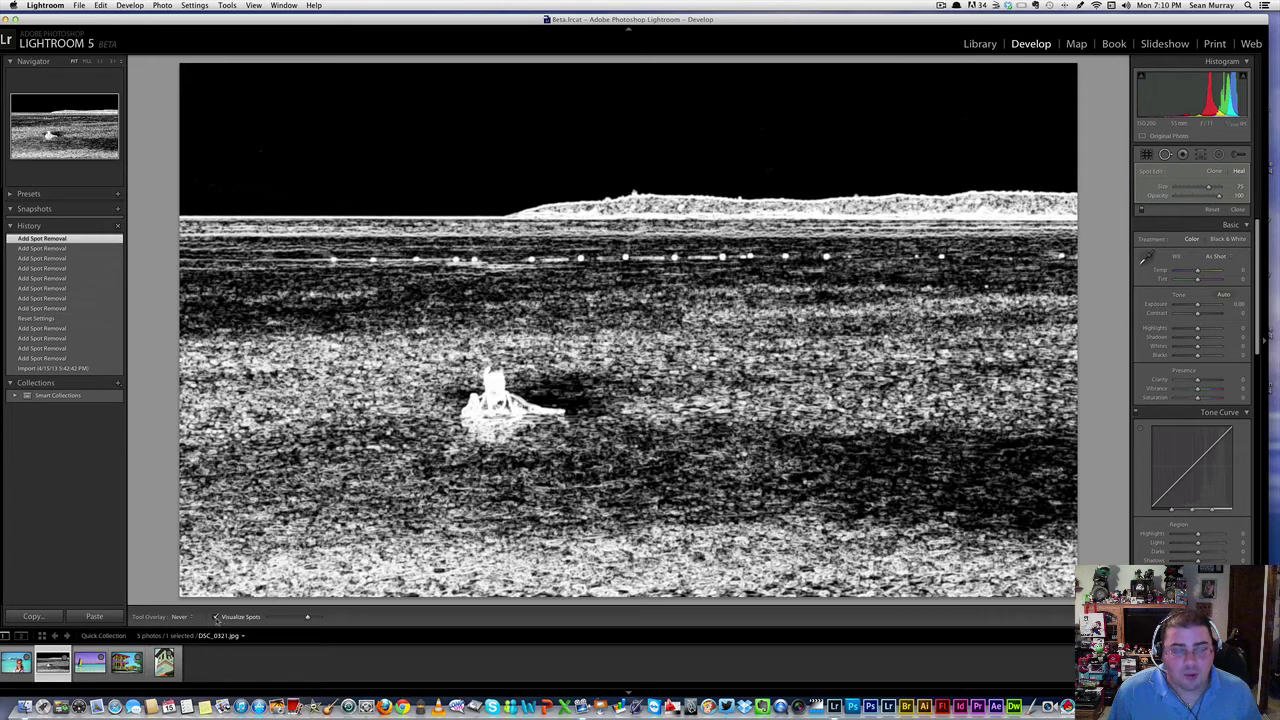
# Turn Visualize Spots off and switch to the colourful beach-house photo
pyautogui.click(216, 617)
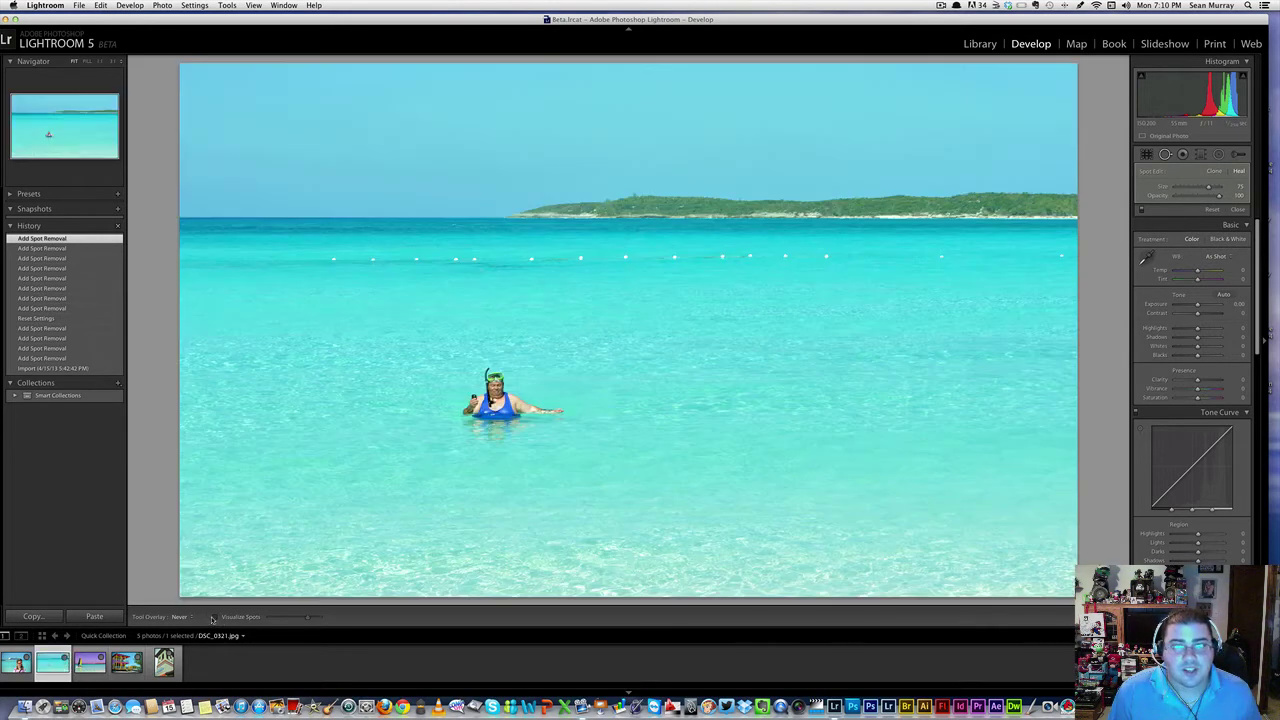
pyautogui.click(216, 617)
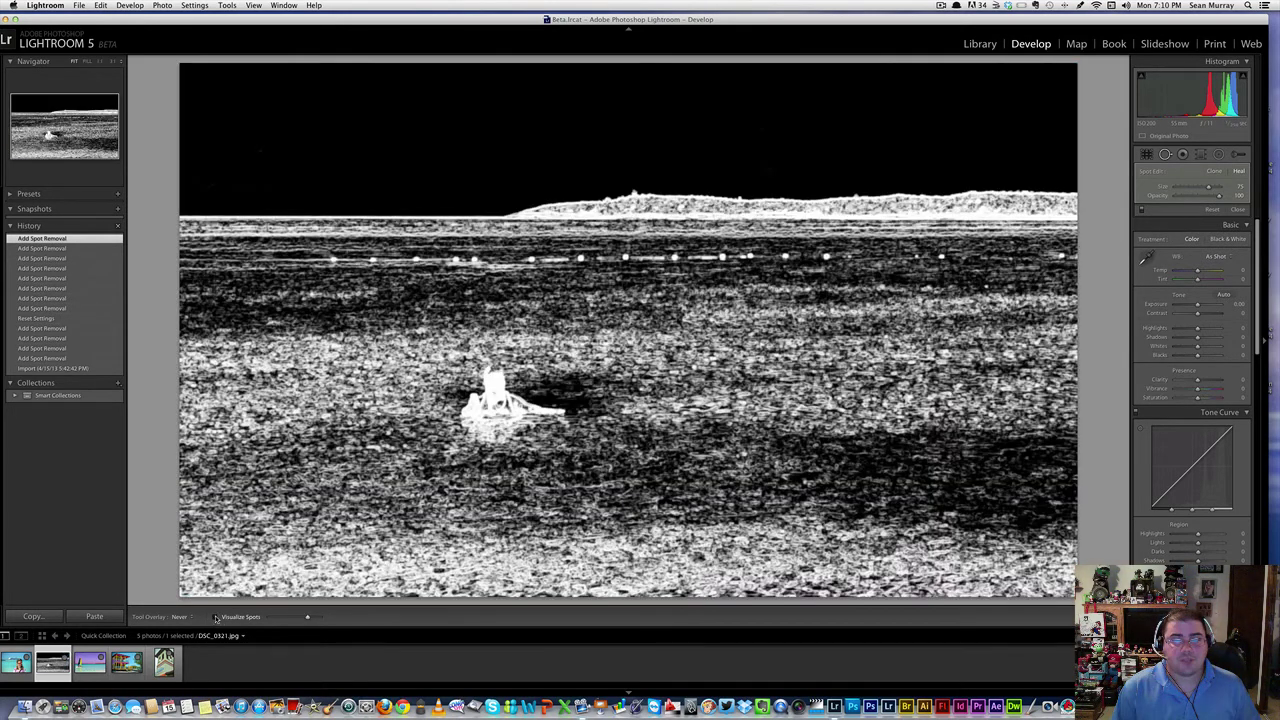
pyautogui.click(216, 617)
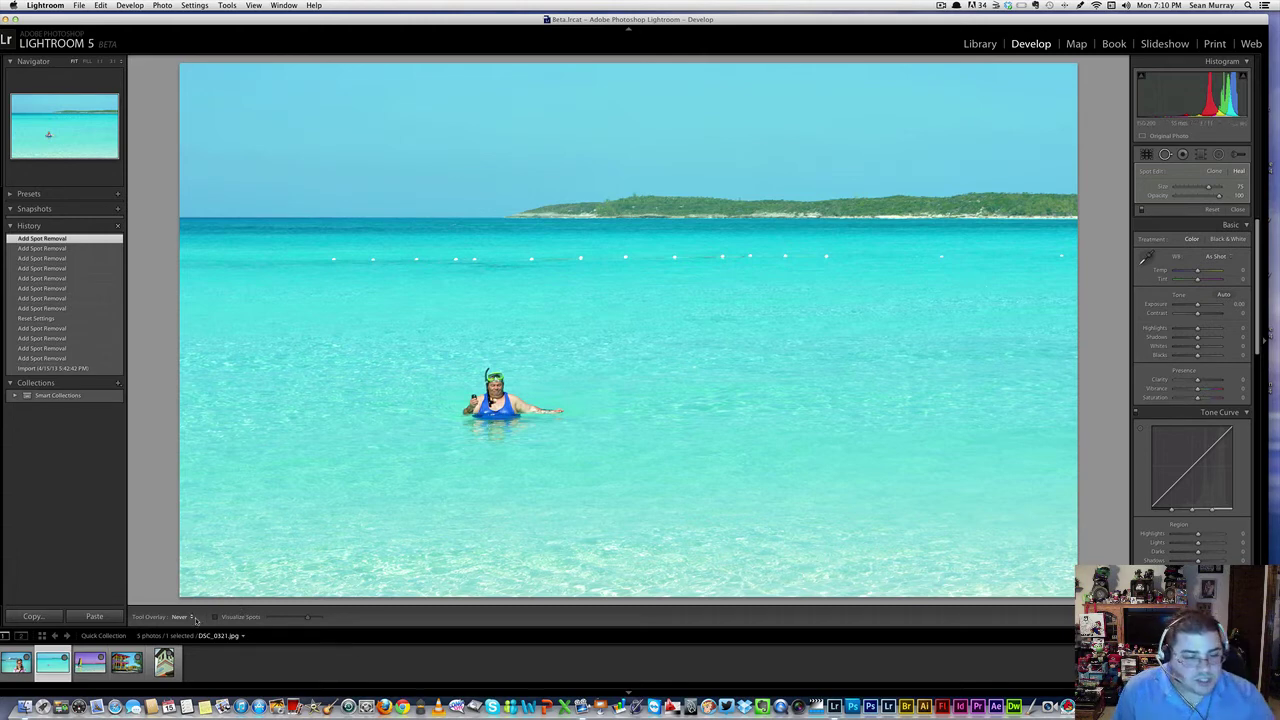
pyautogui.click(126, 662)
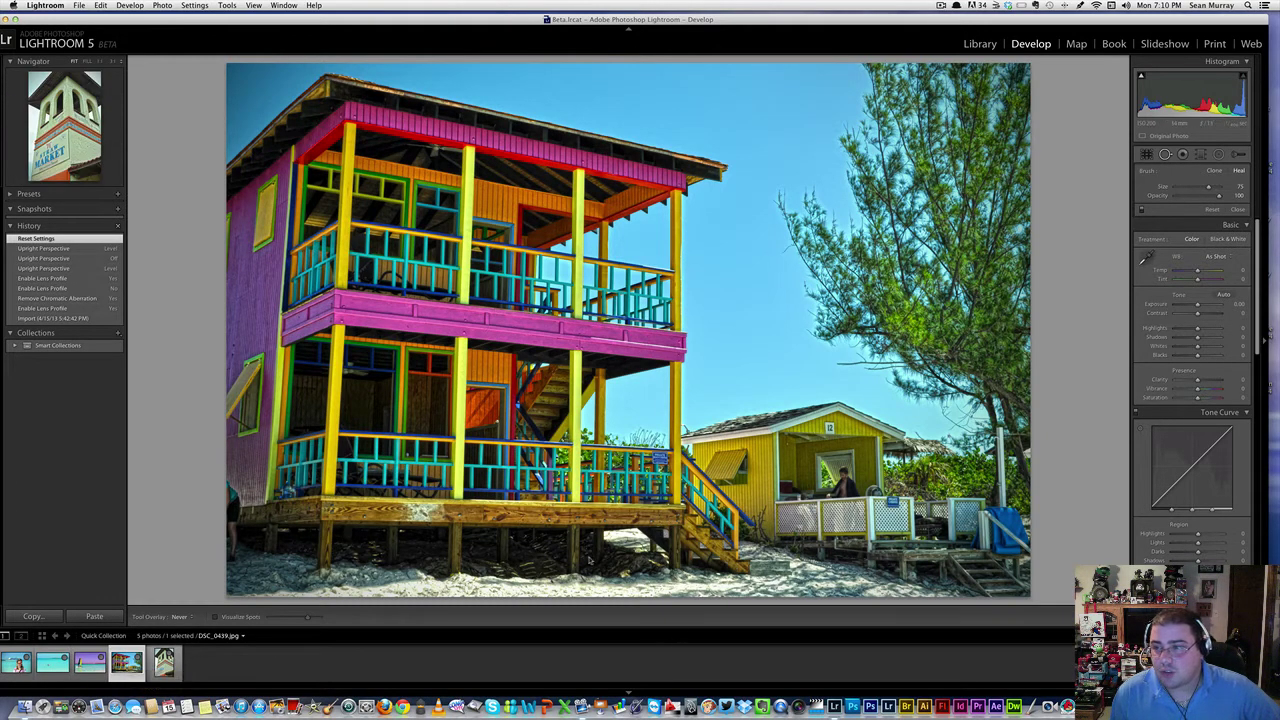
# In Lens Corrections, enable Profile Corrections and Remove Chromatic Aberration for the house photo
pyautogui.scroll(-4, 1175, 396)
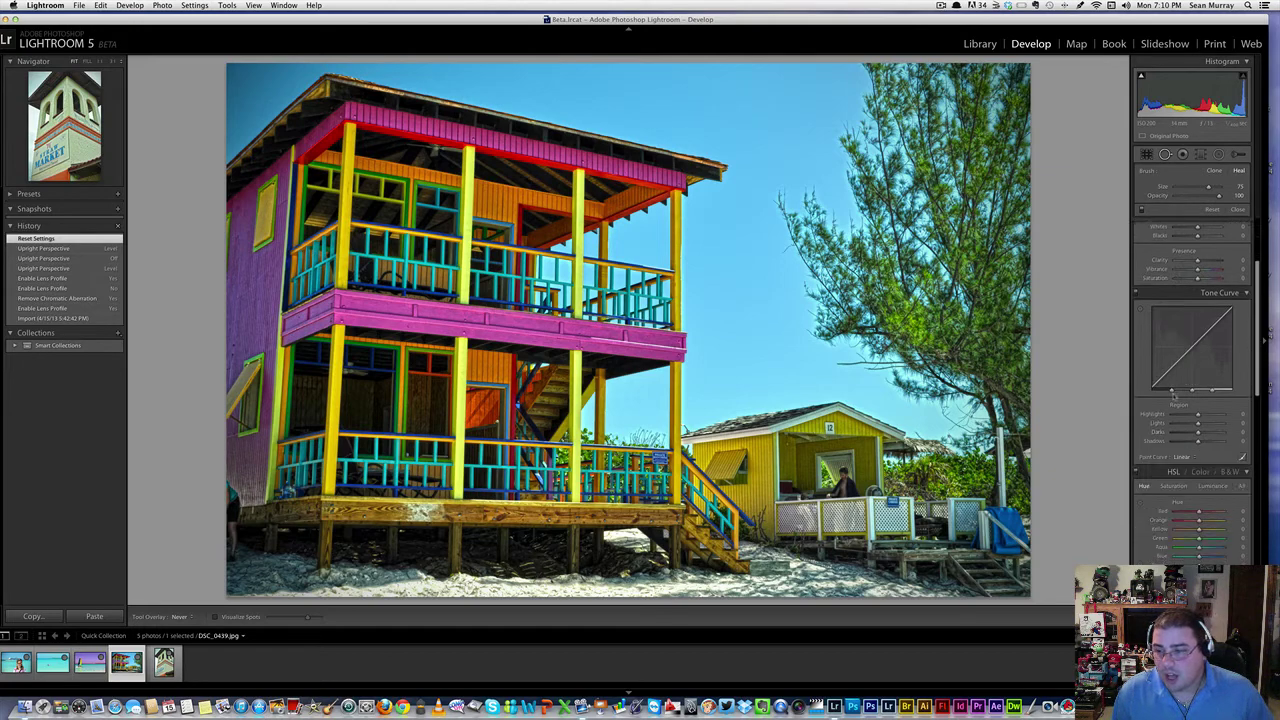
pyautogui.scroll(-10, 1175, 396)
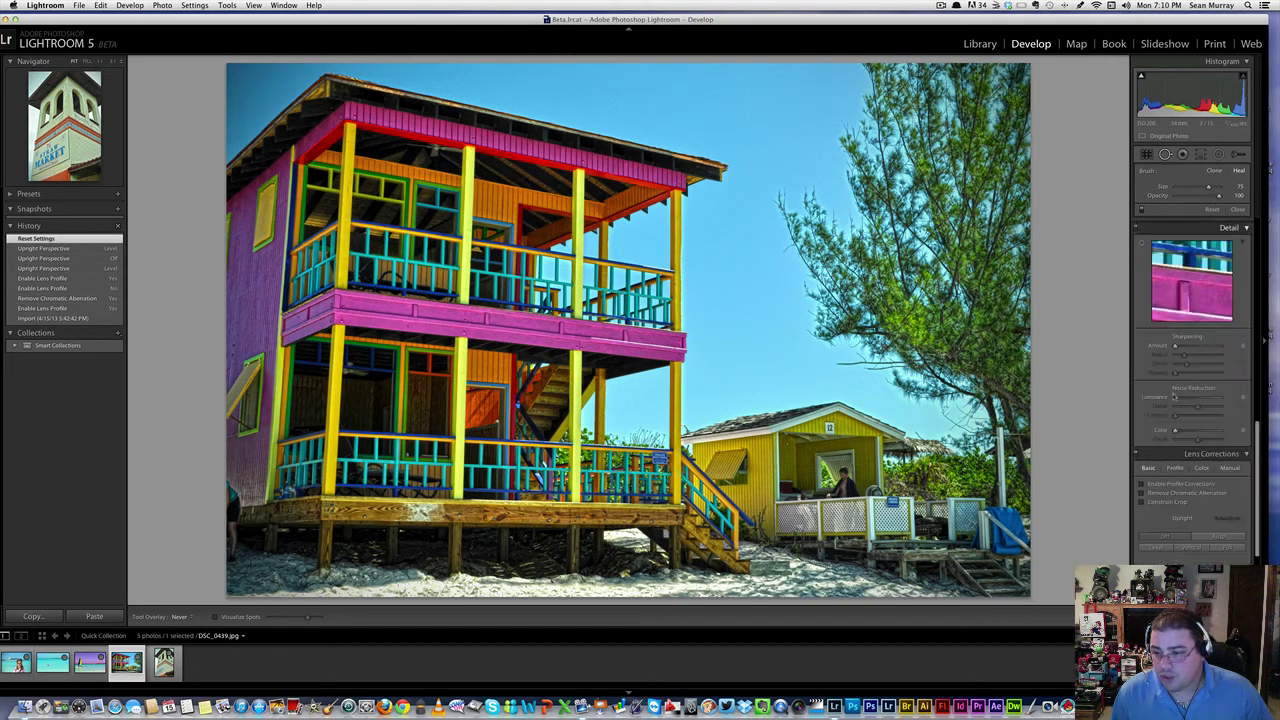
pyautogui.click(1175, 396)
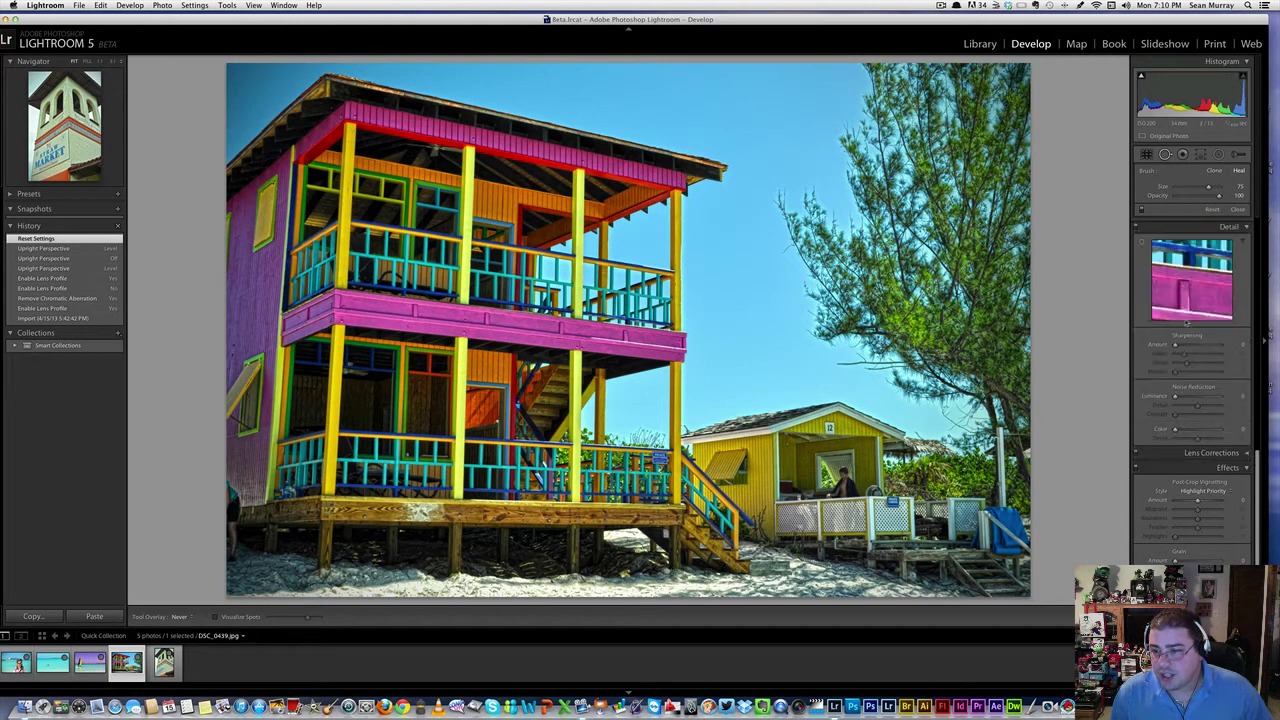
pyautogui.click(1178, 455)
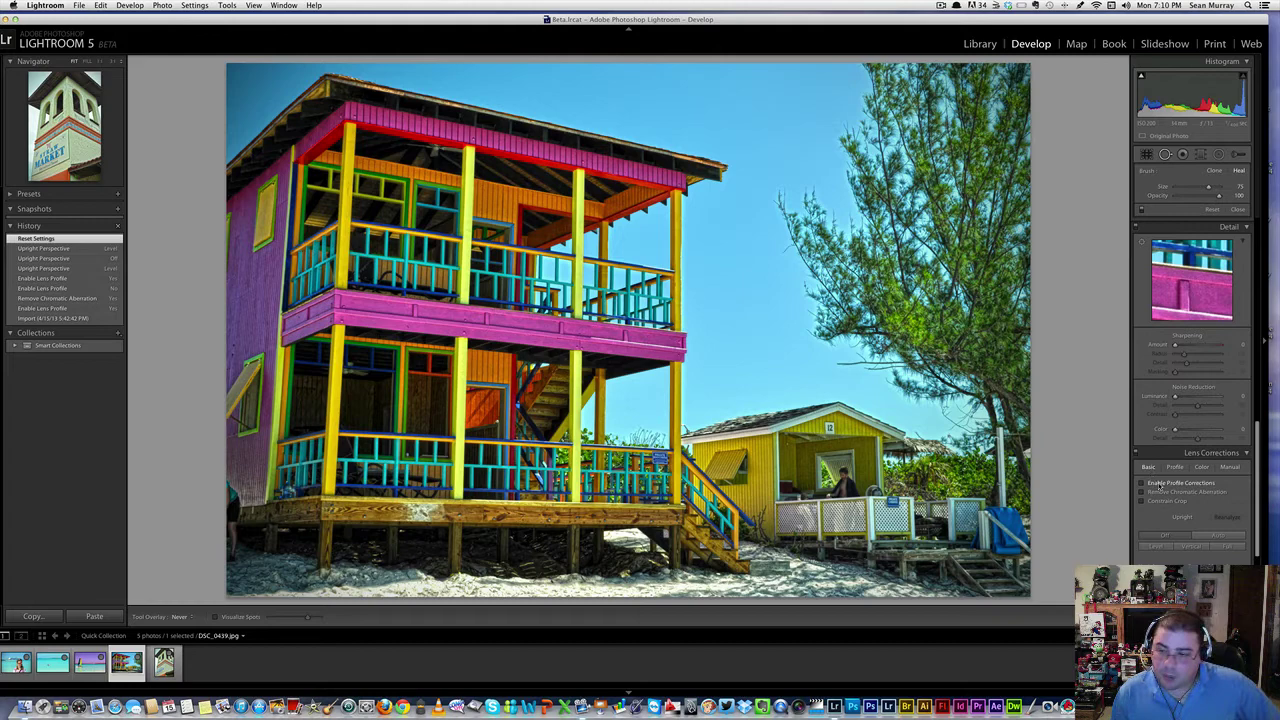
pyautogui.scroll(-1, 1166, 498)
pyautogui.scroll(-2, 1166, 495)
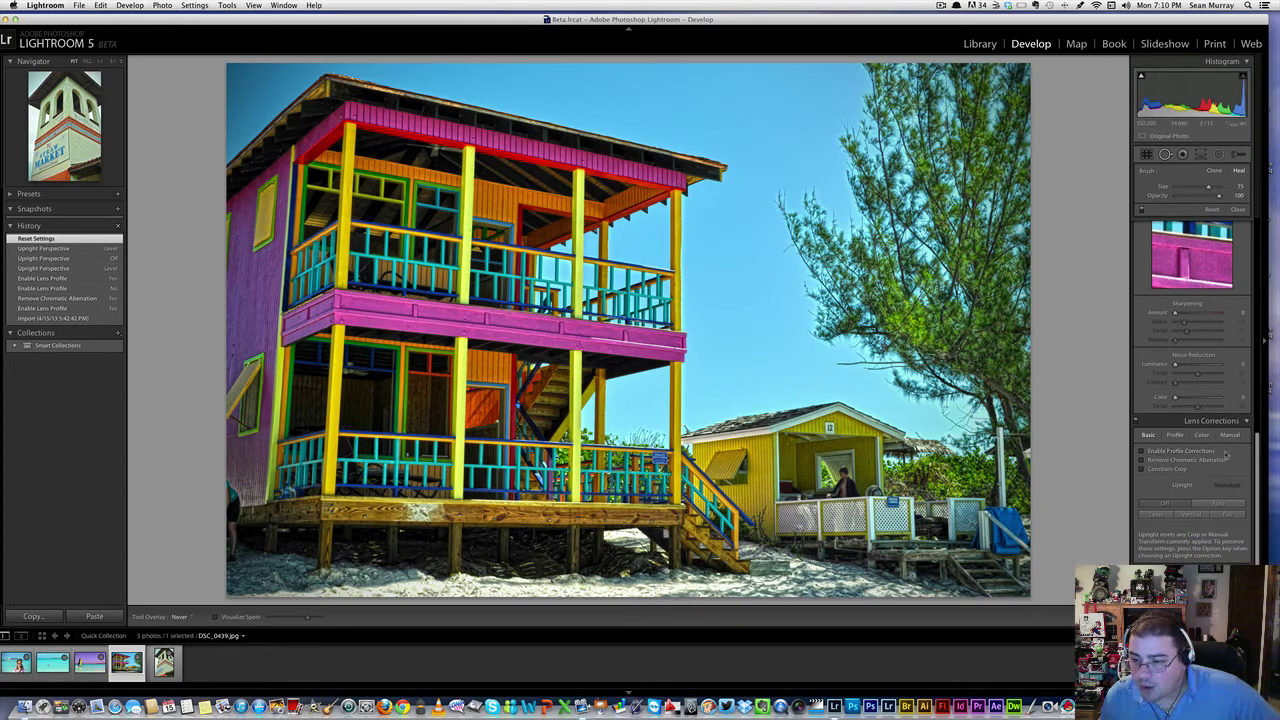
pyautogui.click(1142, 454)
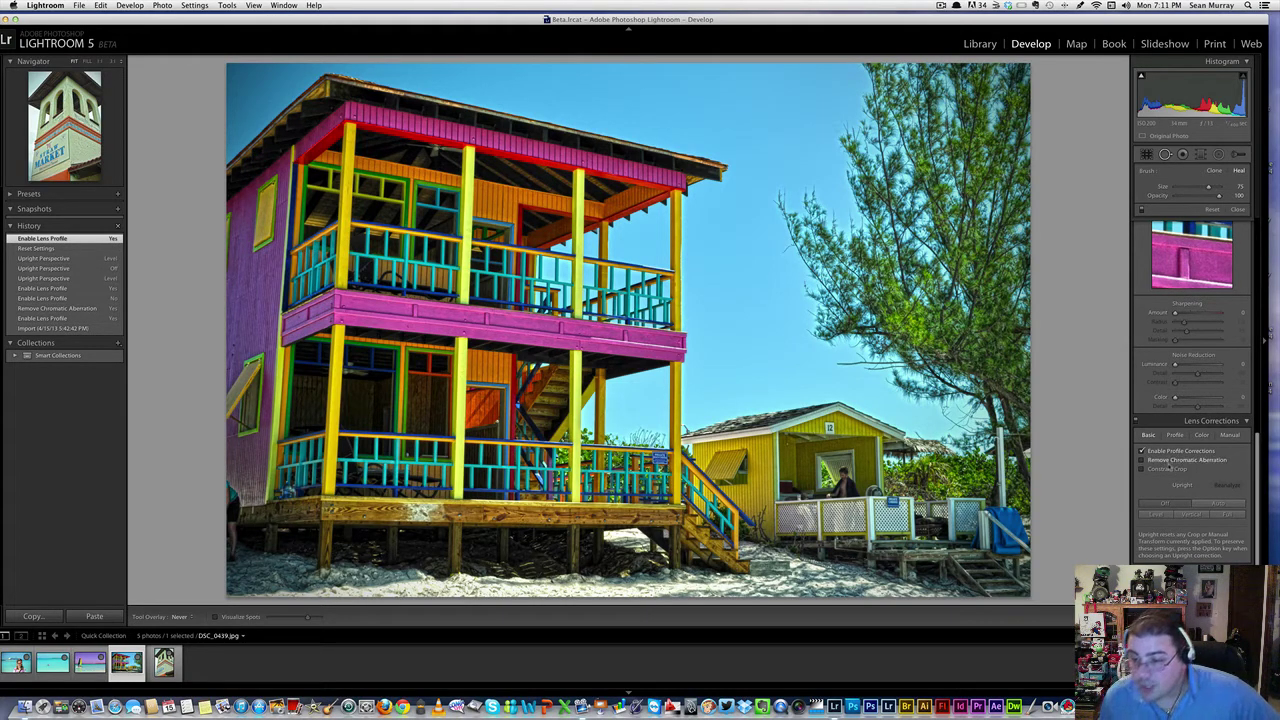
pyautogui.click(1142, 460)
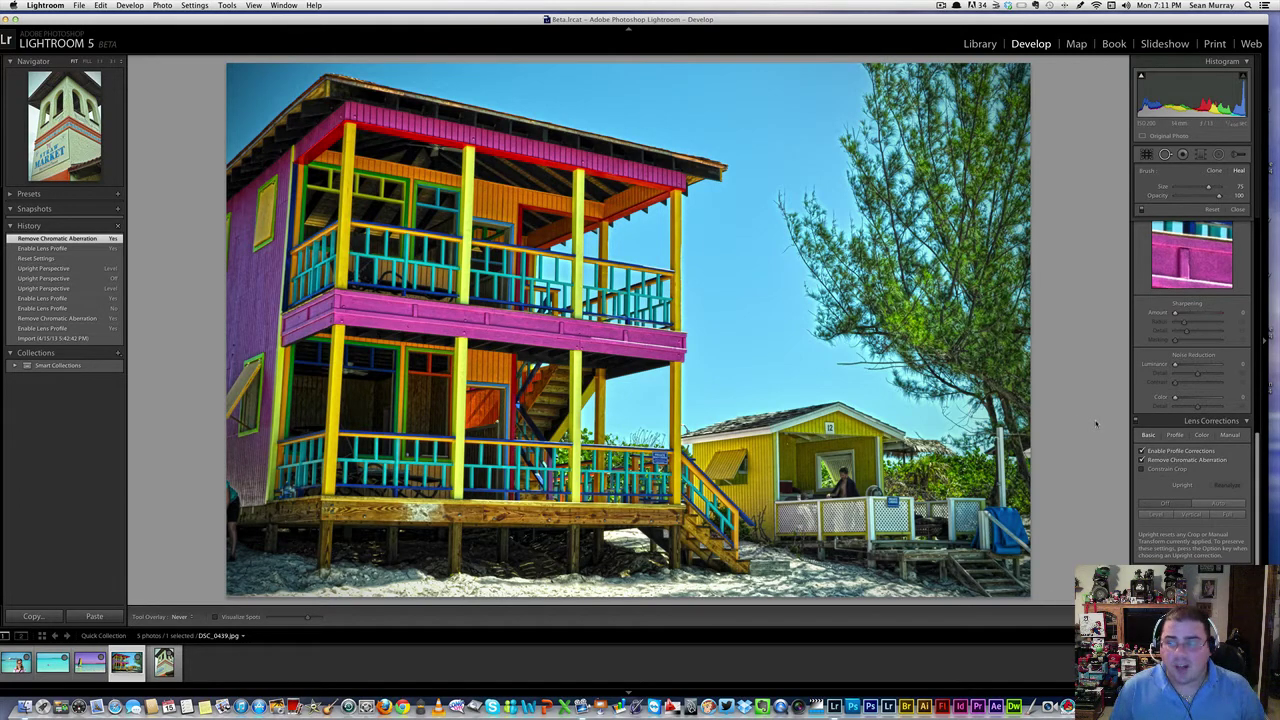
# Overlay a grid on the photo via View > Loupe Overlay > Grid
pyautogui.click(252, 5)
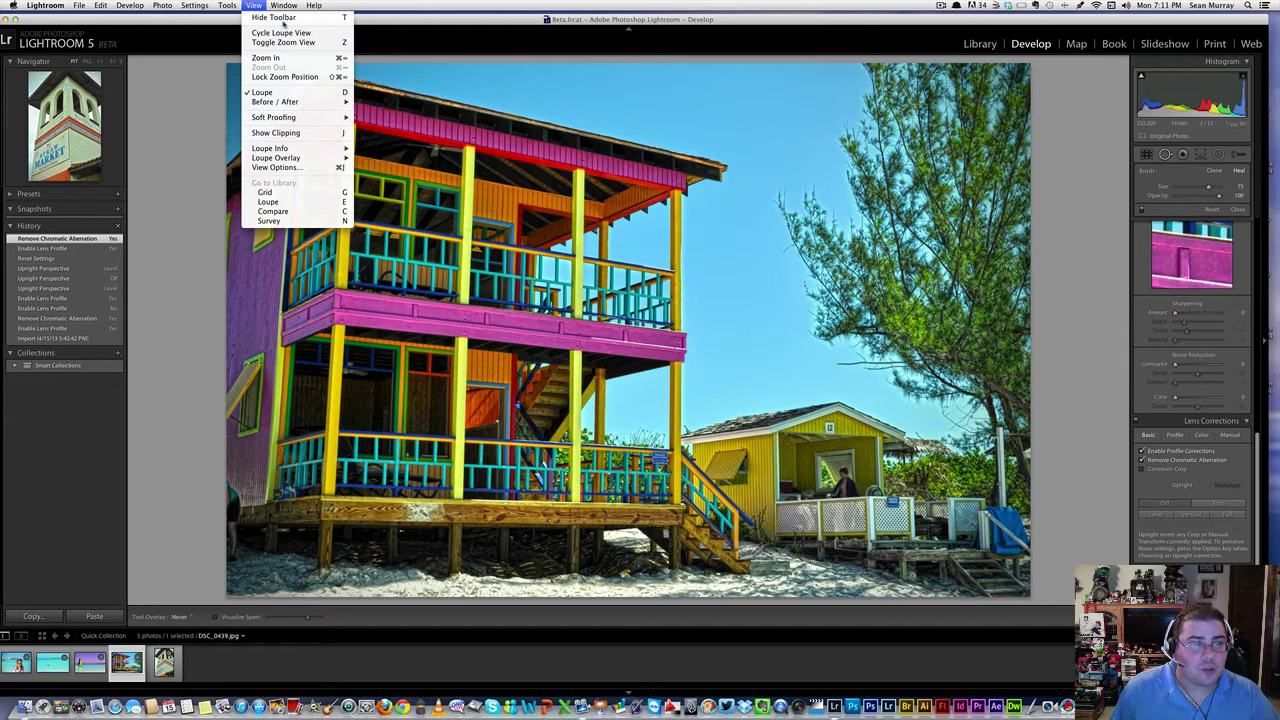
pyautogui.moveTo(303, 160)
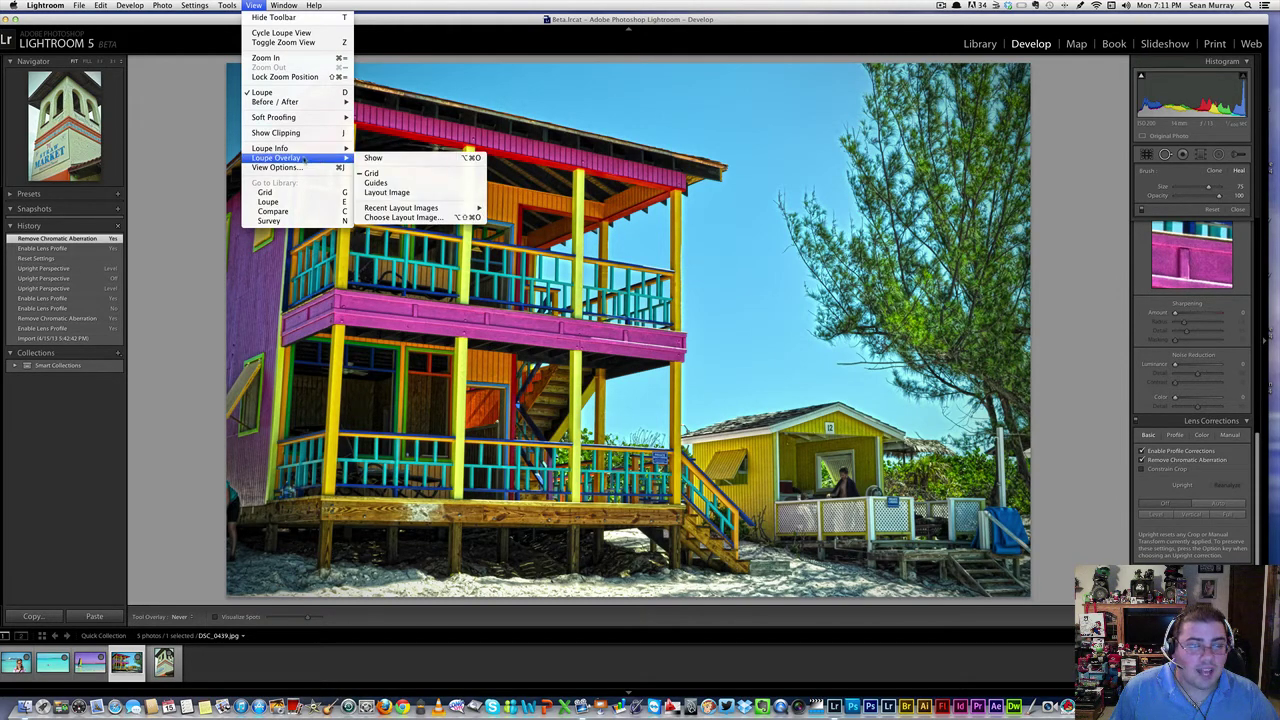
pyautogui.click(371, 173)
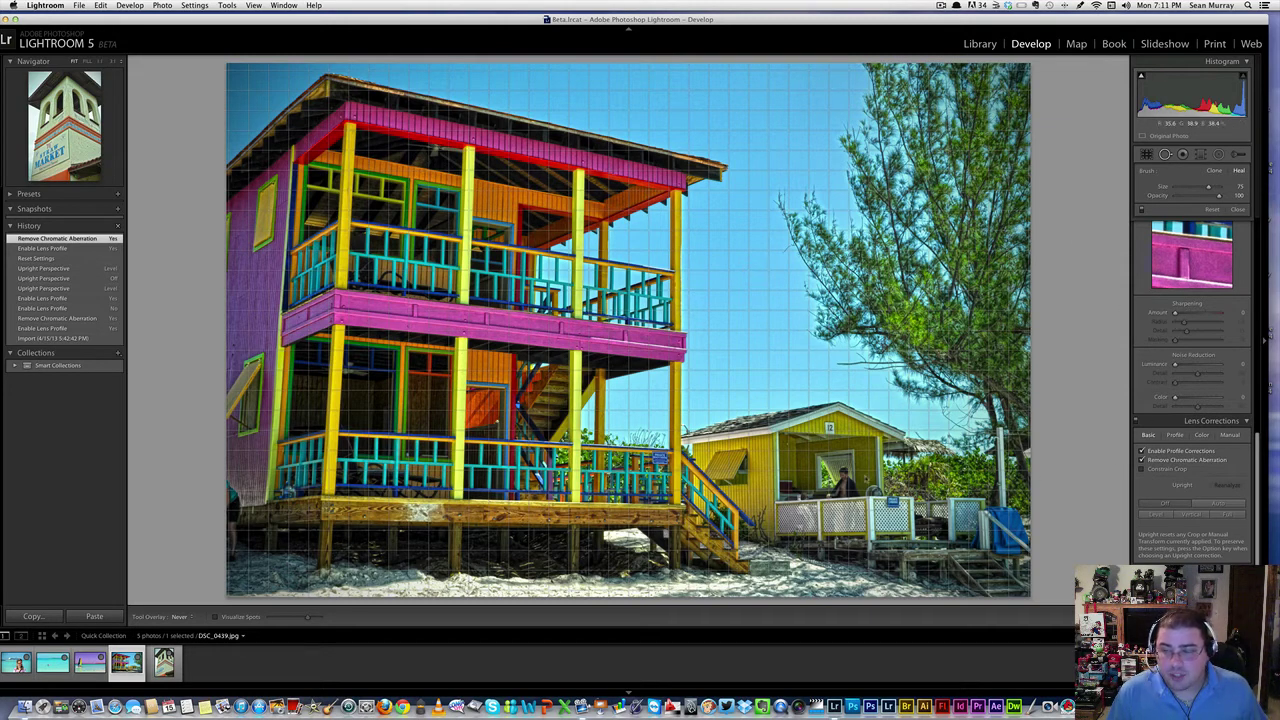
# Apply the Level Upright correction, comparing it against Off
pyautogui.click(1153, 517)
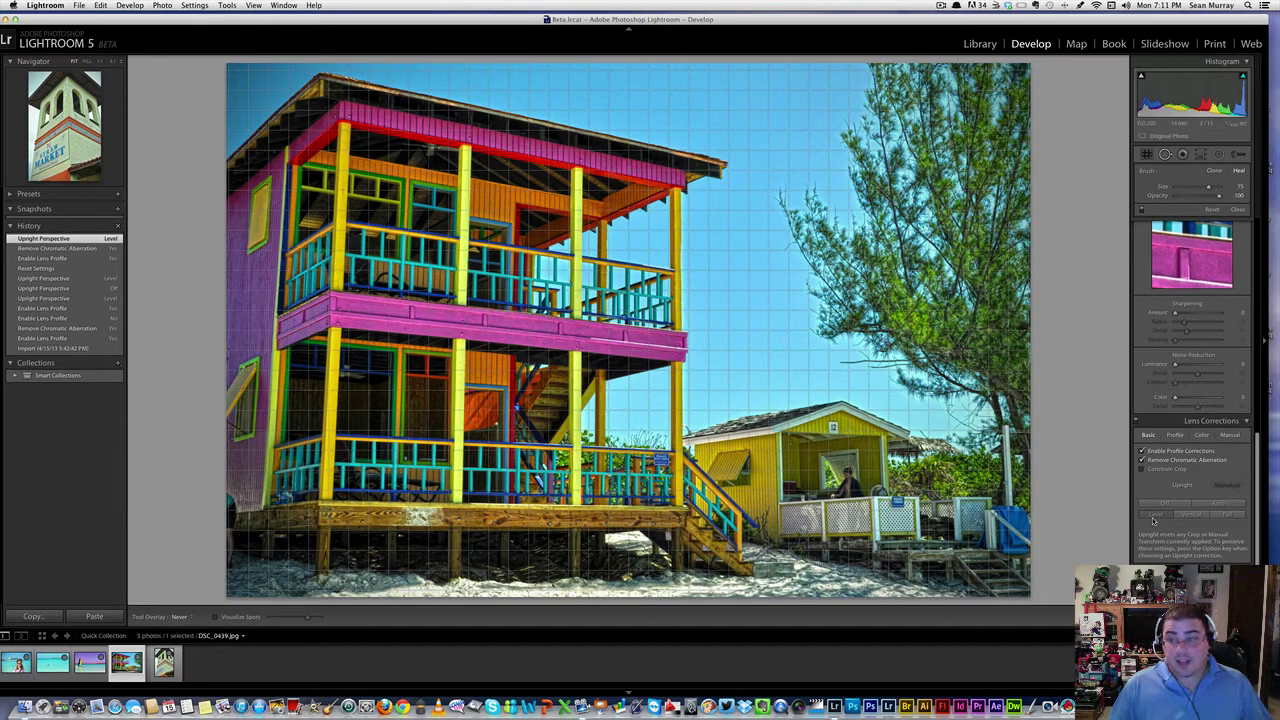
pyautogui.click(1156, 504)
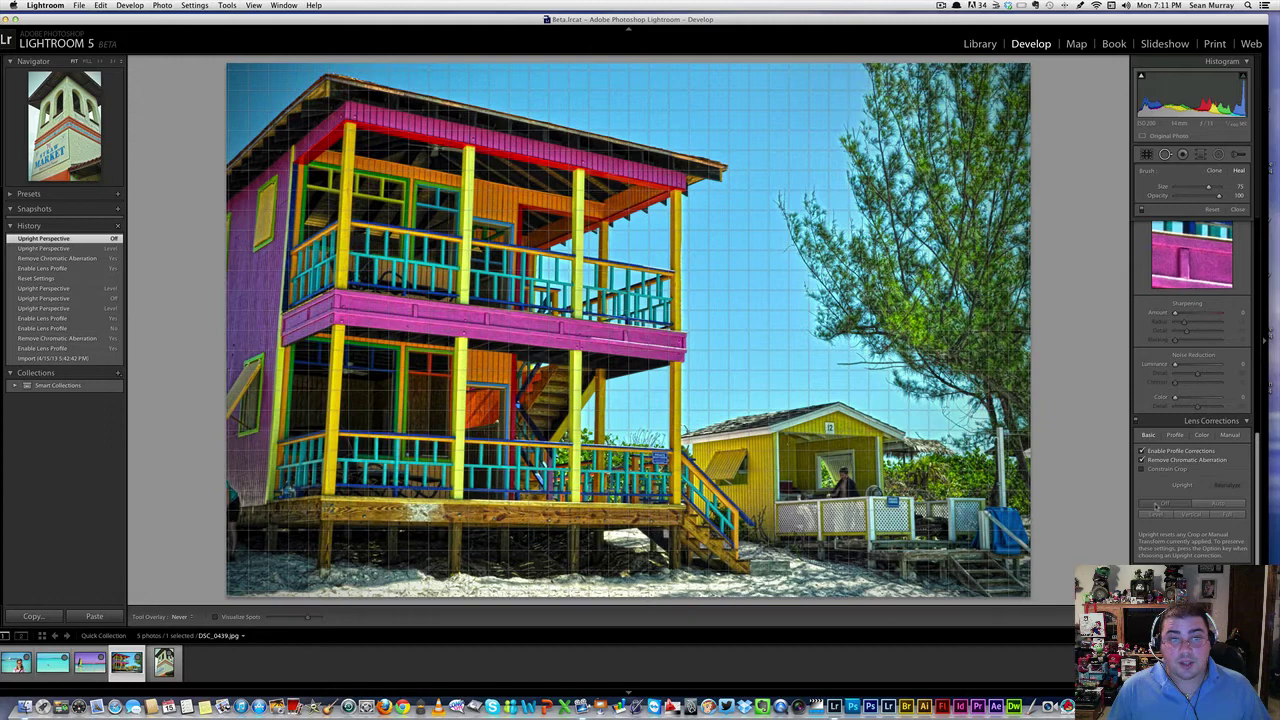
pyautogui.click(1155, 516)
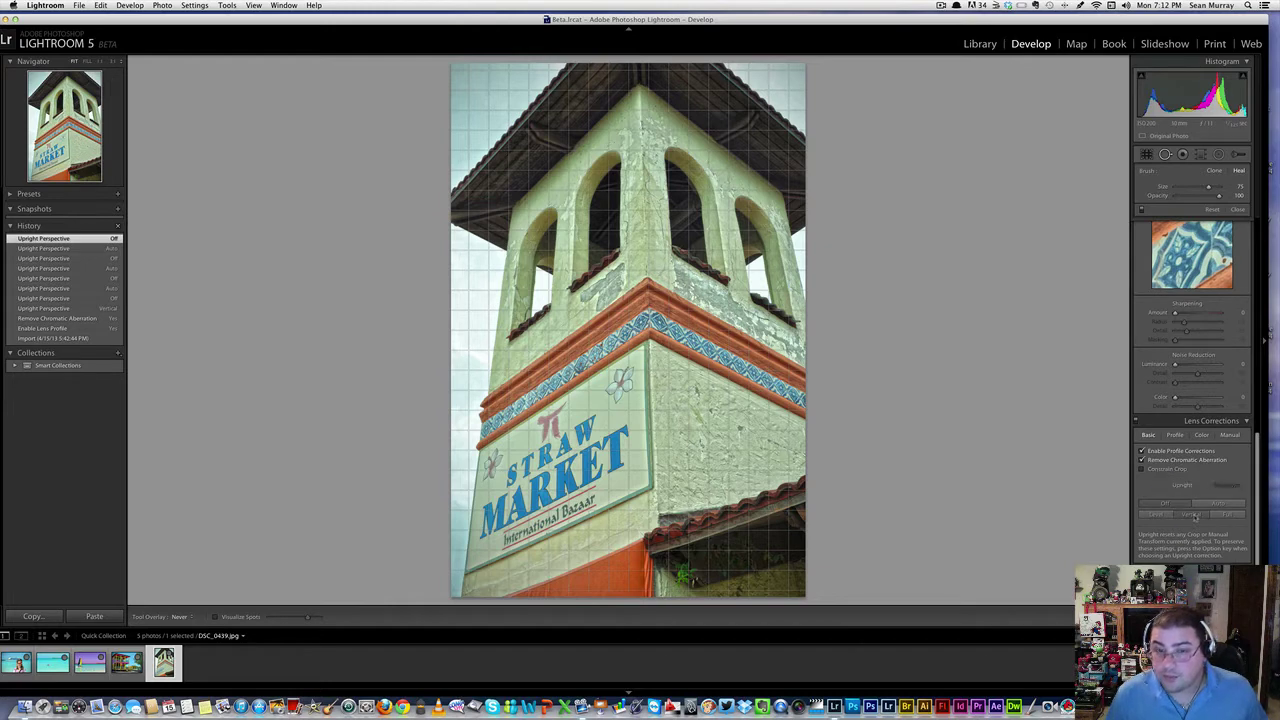
# Compare Vertical, Full and Off Upright modes on the tower photo, ending with Auto Upright applied
pyautogui.click(1192, 514)
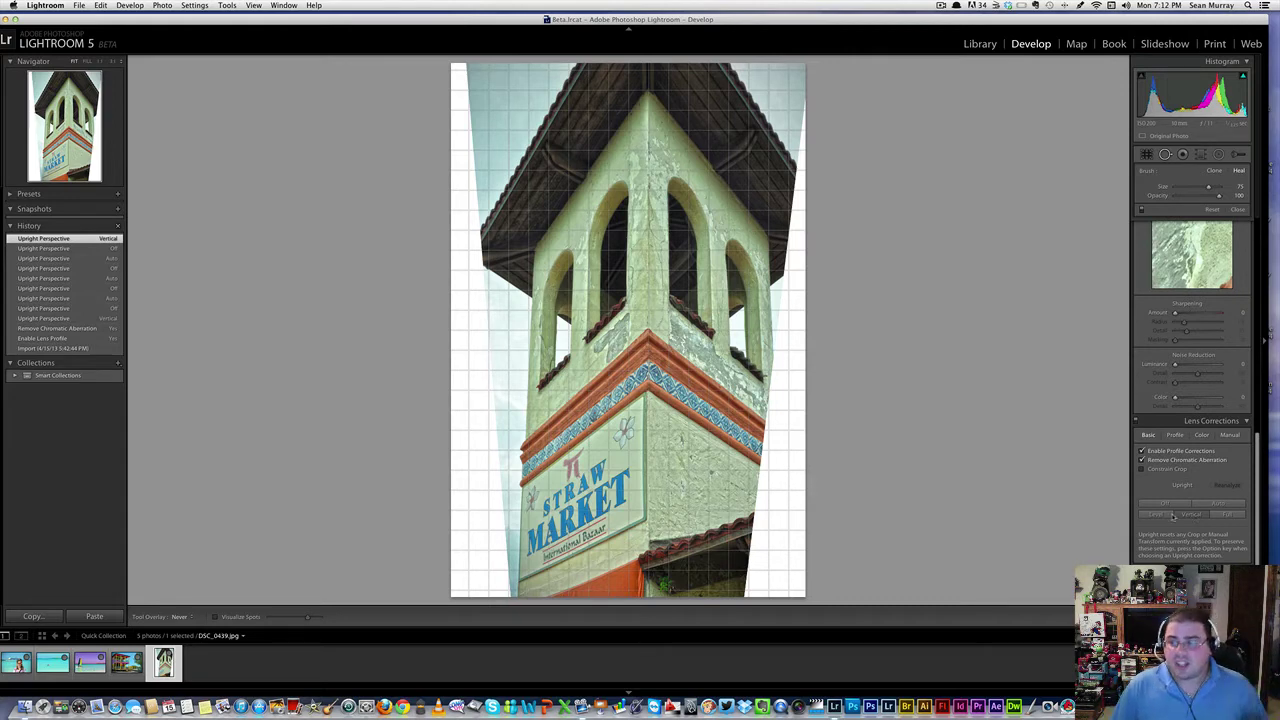
pyautogui.click(1161, 504)
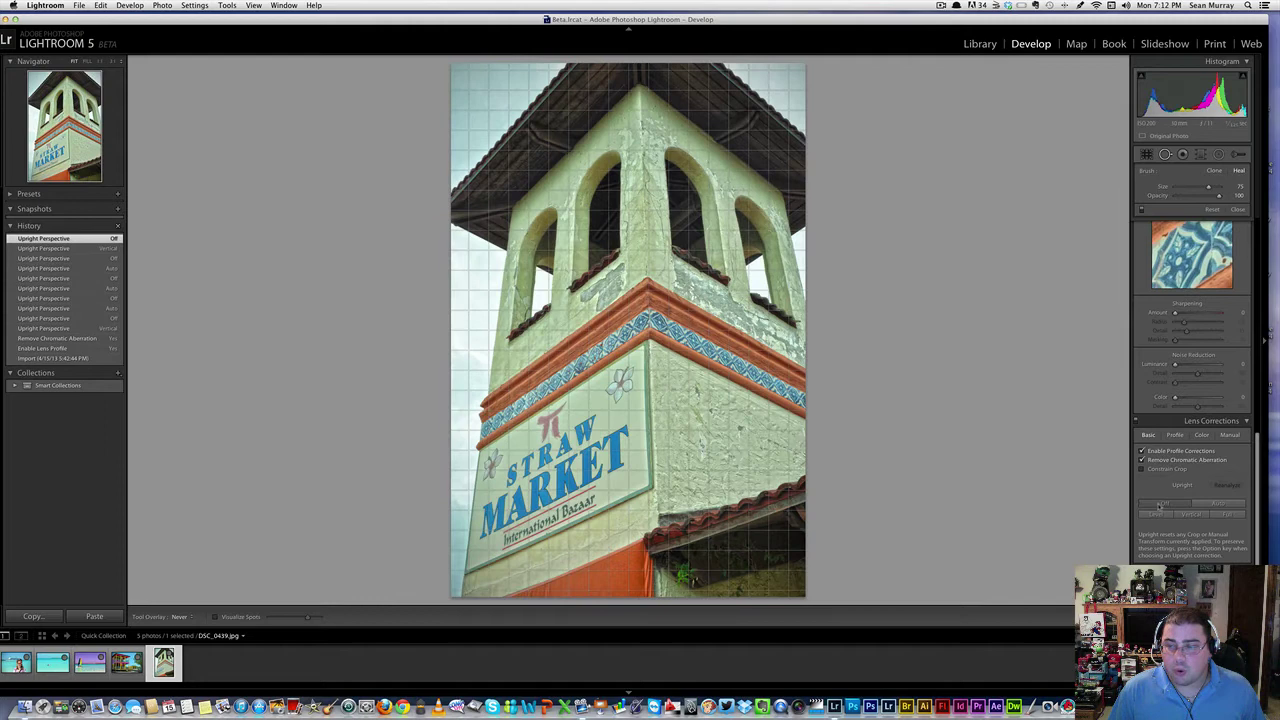
pyautogui.click(1219, 508)
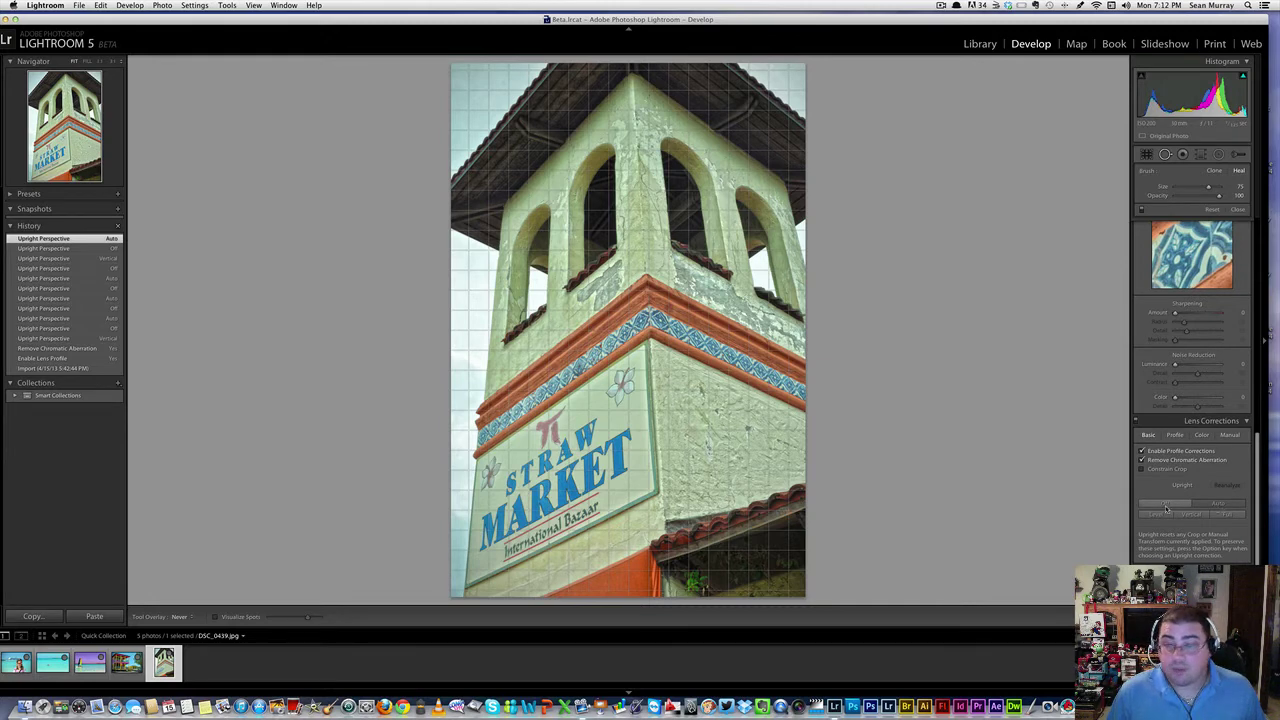
pyautogui.click(1165, 505)
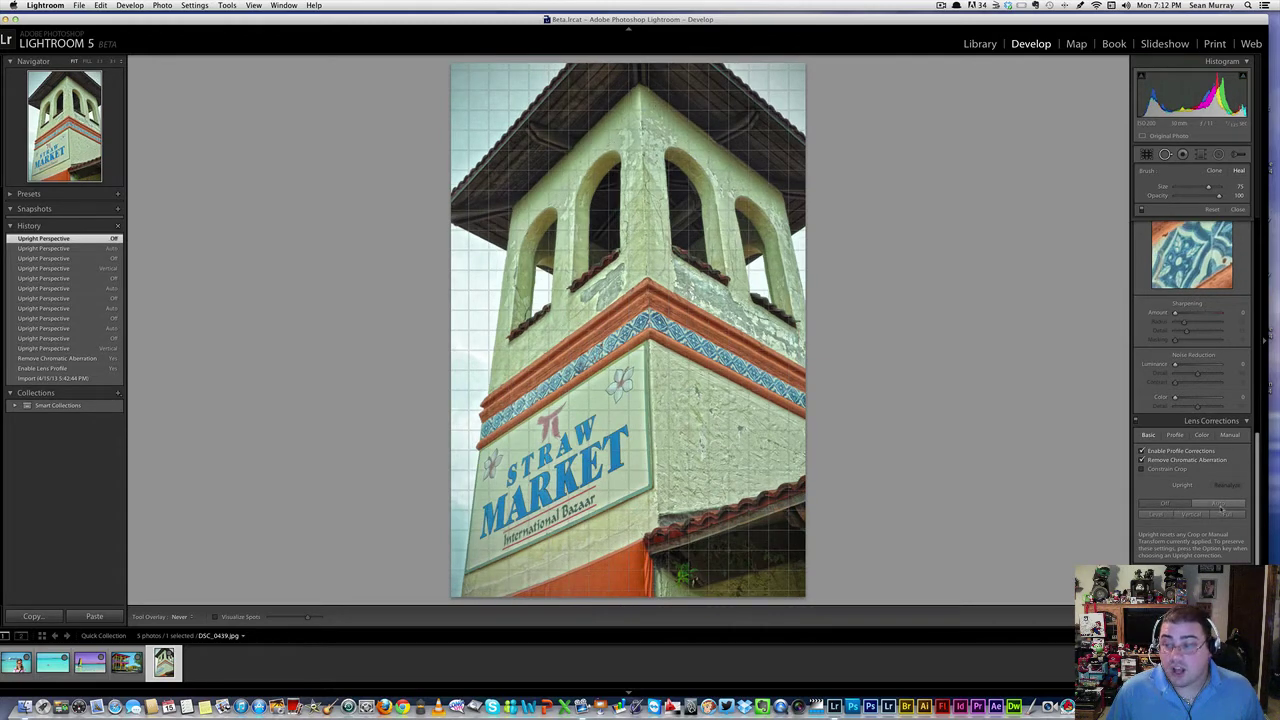
pyautogui.click(1219, 505)
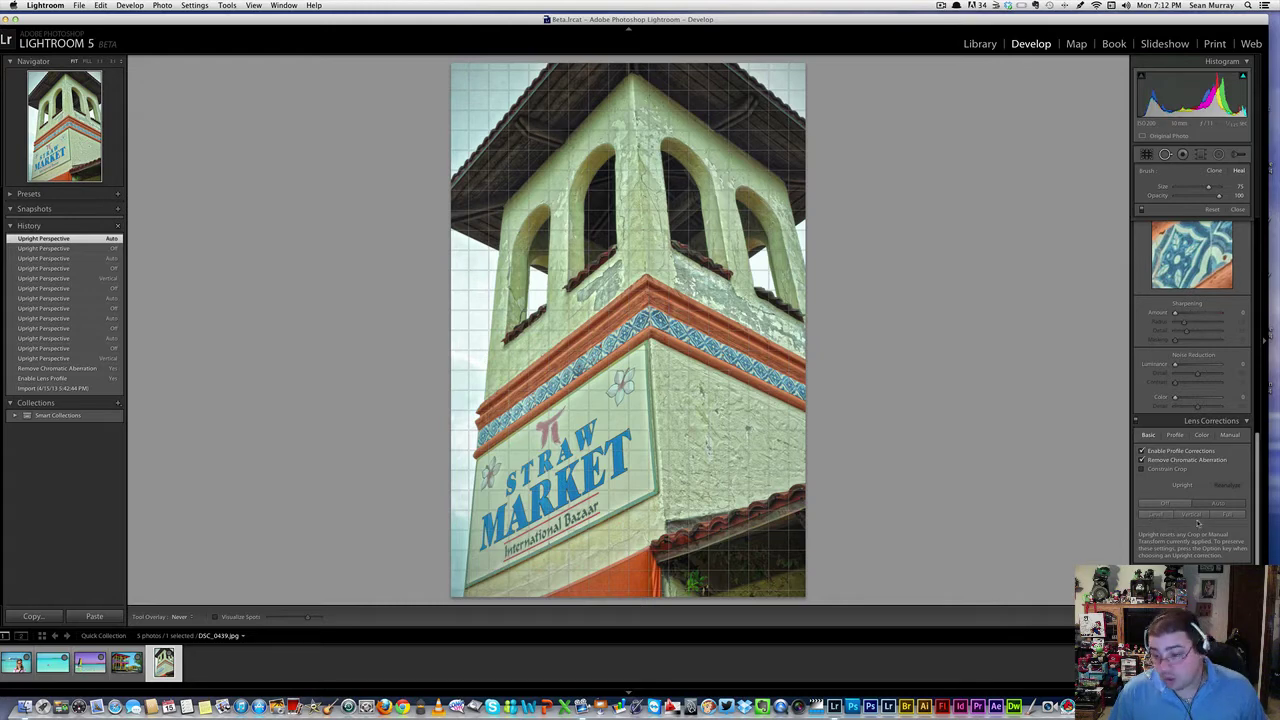
pyautogui.click(1233, 516)
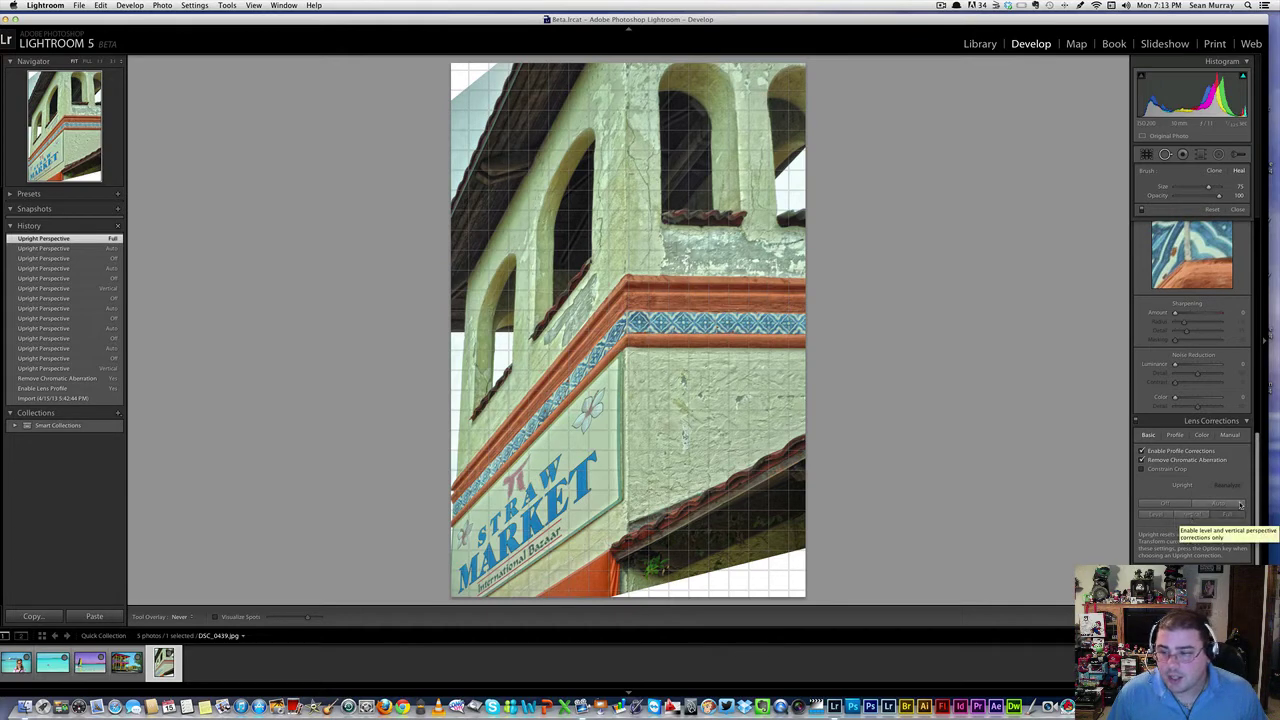
pyautogui.click(1220, 504)
pyautogui.click(1163, 503)
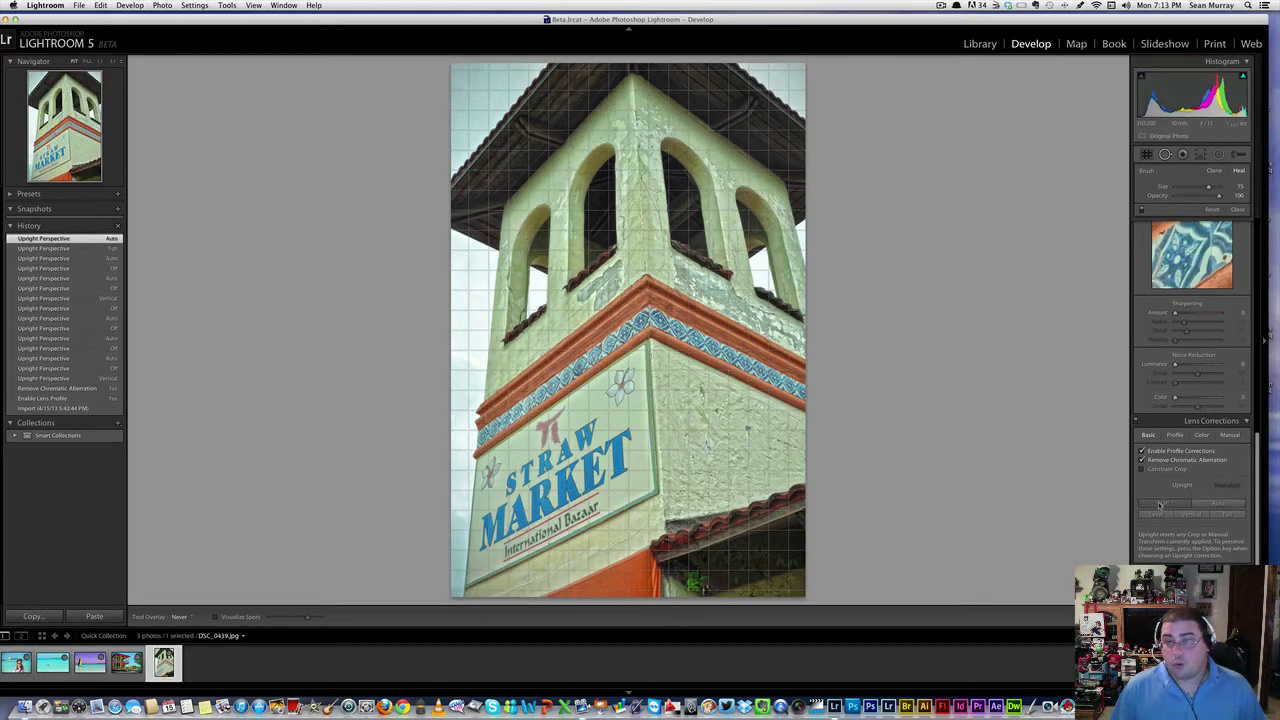
pyautogui.click(1222, 504)
pyautogui.click(1222, 504)
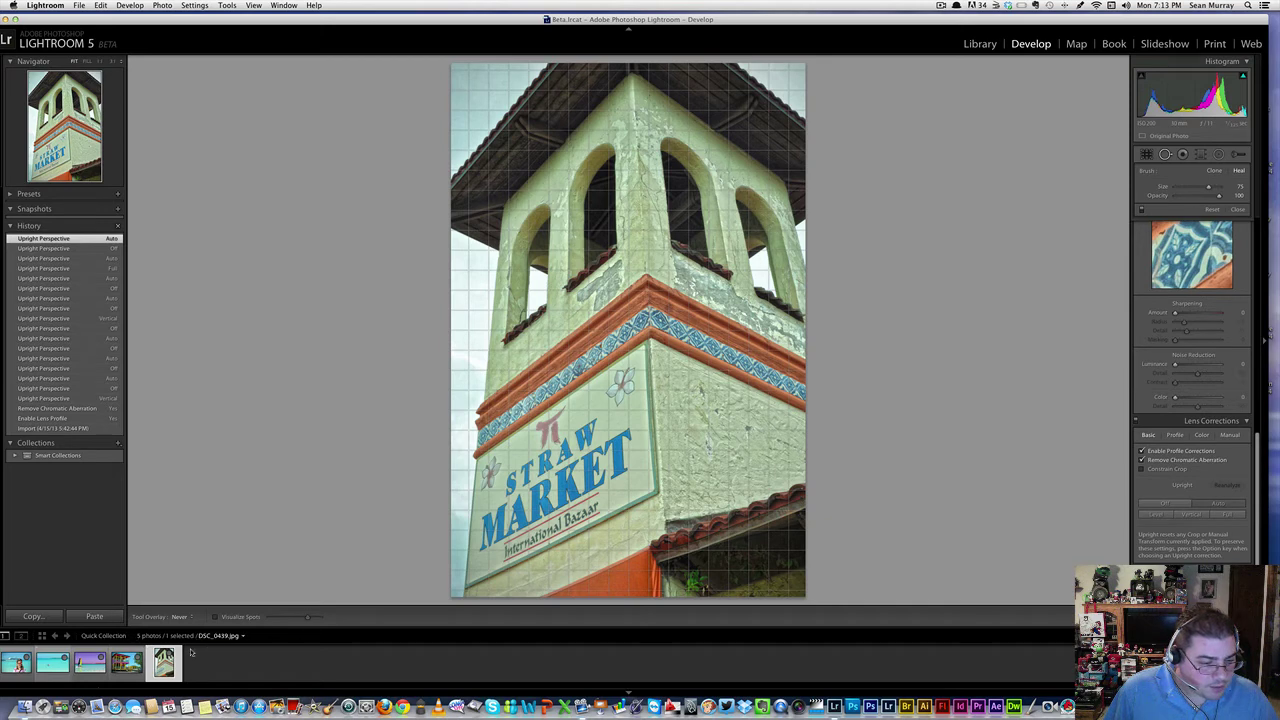
# Switch to the beach portrait, hide the loupe grid overlay, and choose the Radial Filter tool
pyautogui.click(11, 671)
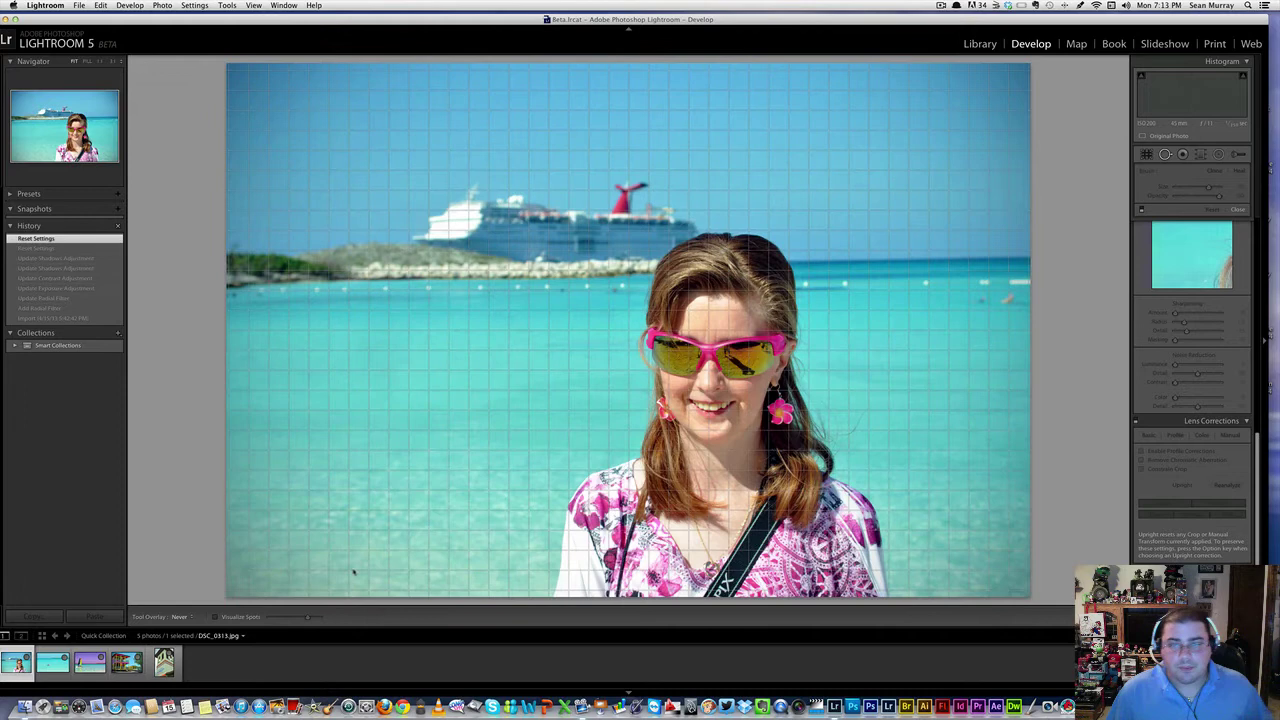
pyautogui.click(227, 6)
pyautogui.moveTo(254, 6)
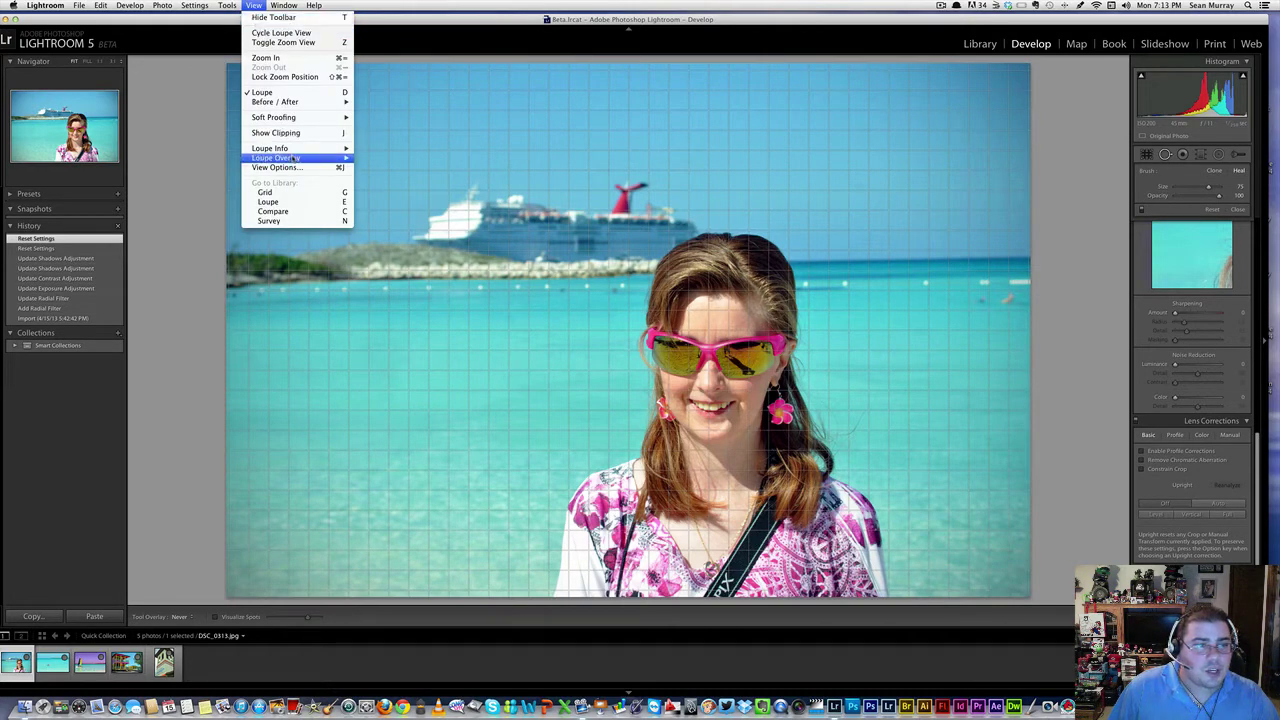
pyautogui.moveTo(295, 158)
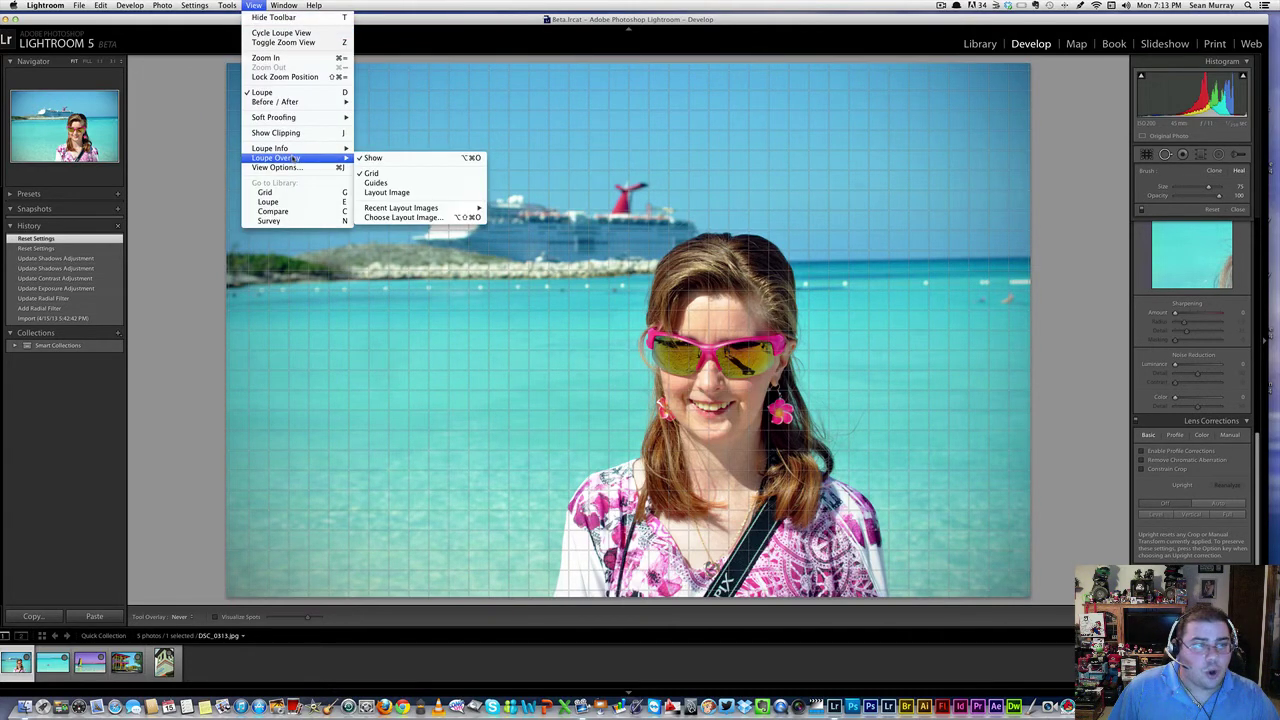
pyautogui.click(403, 160)
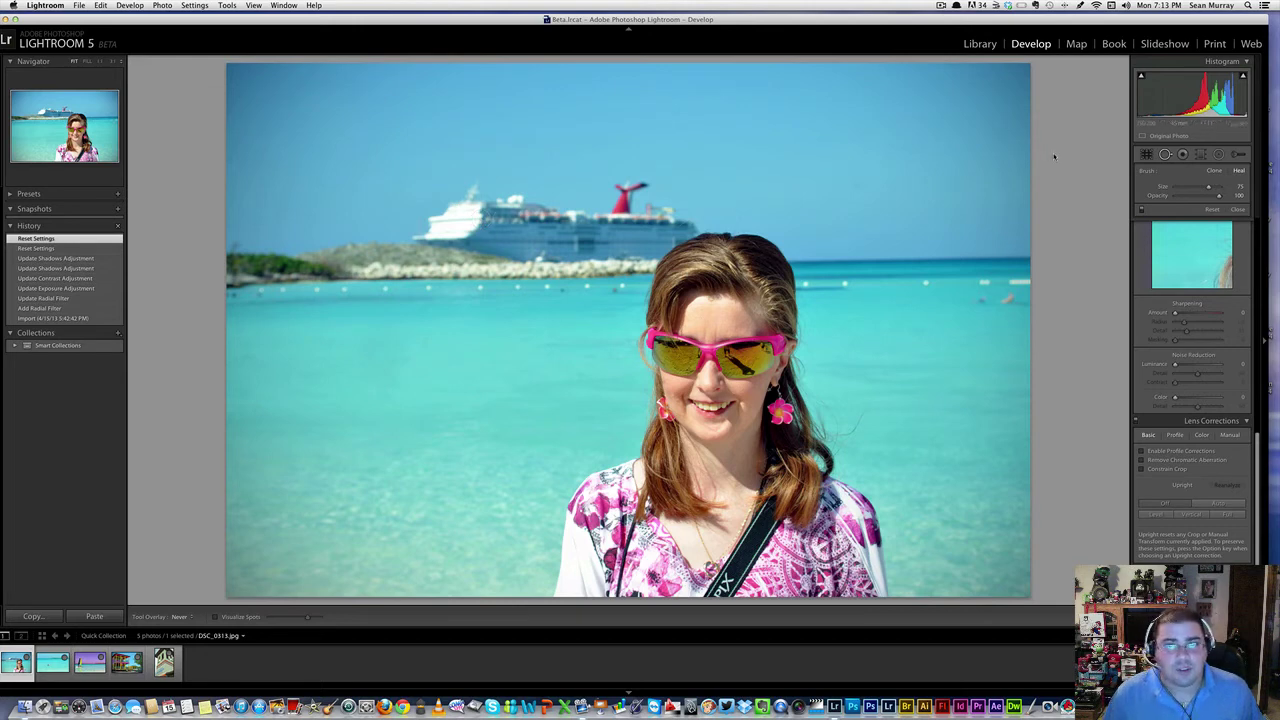
pyautogui.click(1218, 155)
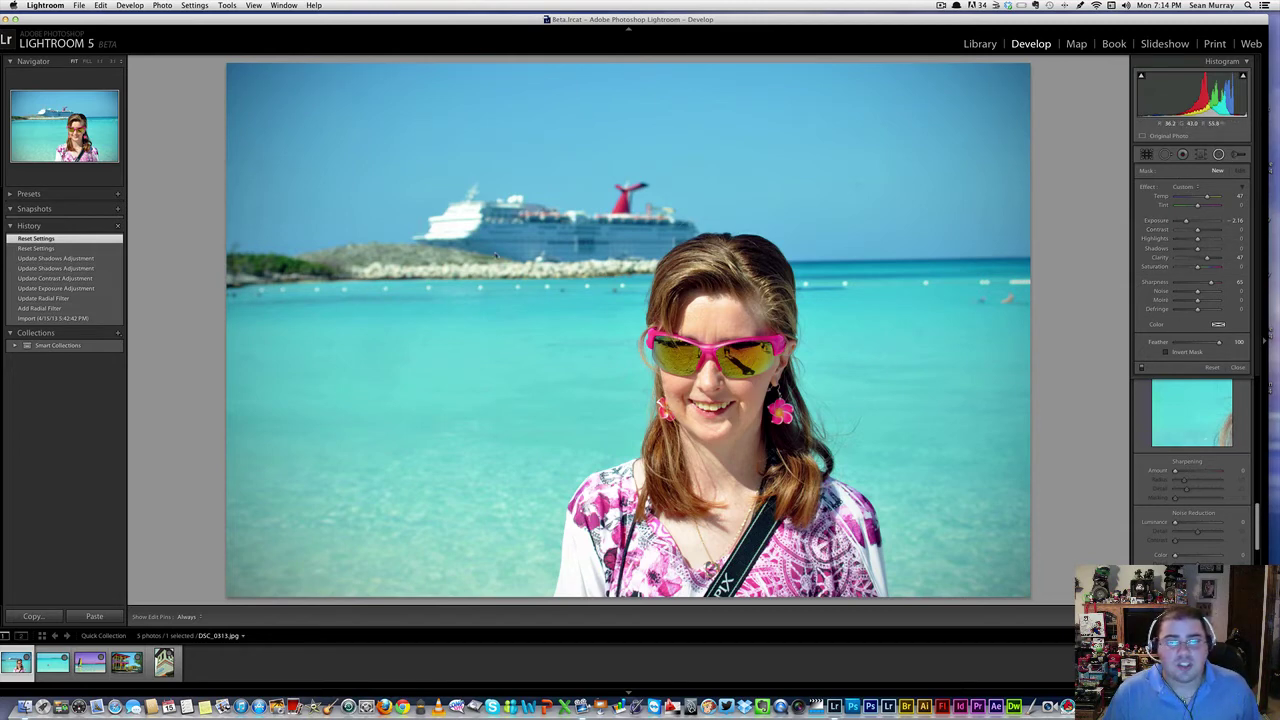
# Draw a radial filter oval centred on the woman, lower its Feather, and raise outside Exposure
pyautogui.moveTo(330, 130); pyautogui.dragTo(636, 410)
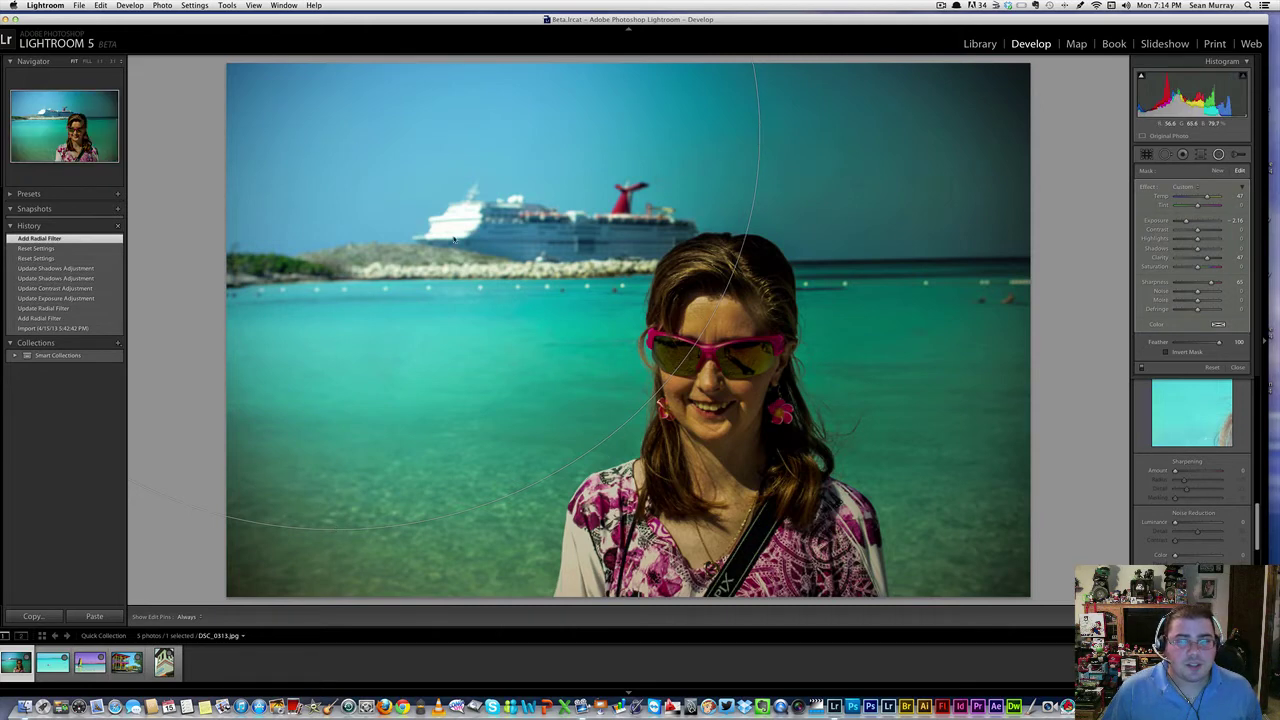
pyautogui.moveTo(336, 134); pyautogui.dragTo(628, 331)
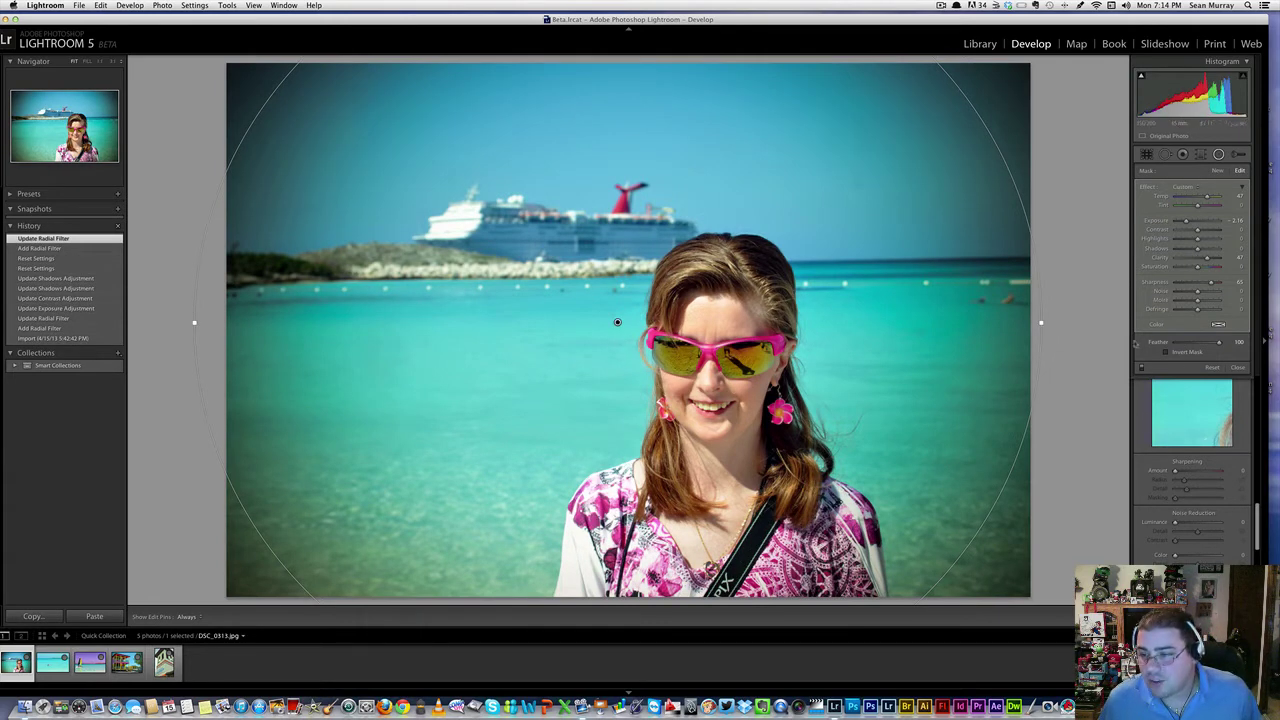
pyautogui.moveTo(1206, 342); pyautogui.dragTo(1189, 343)
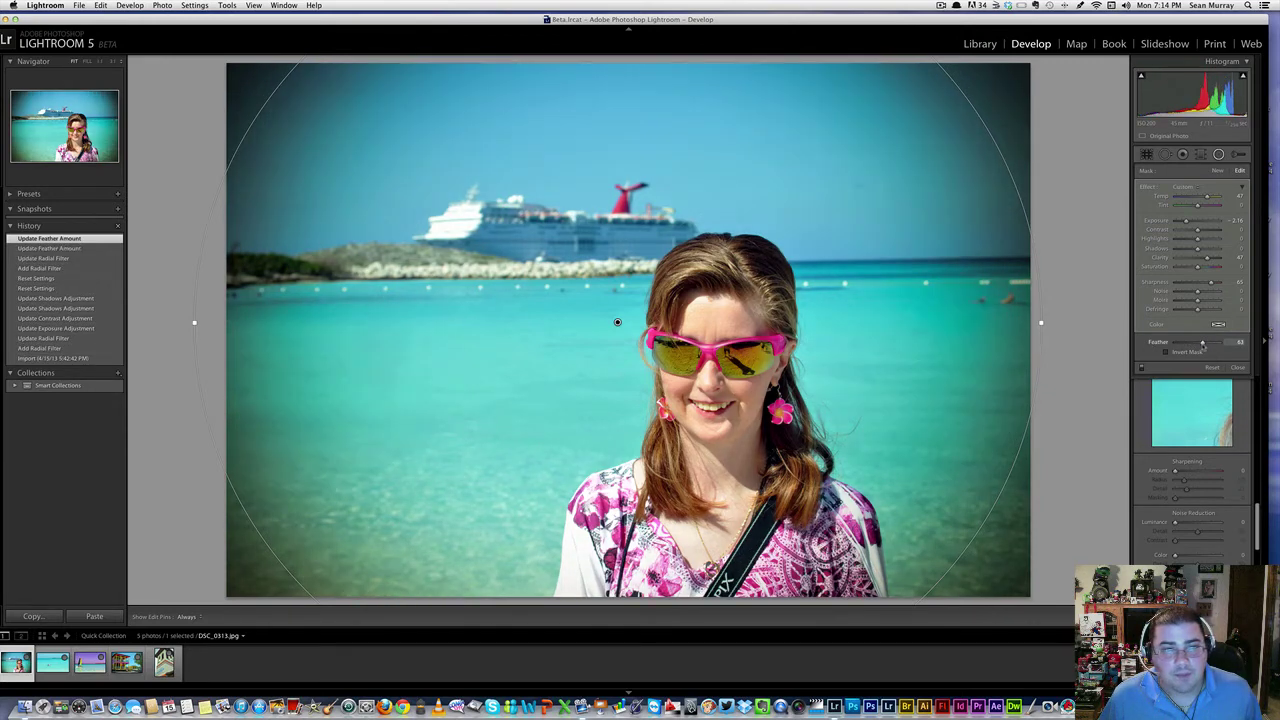
pyautogui.moveTo(1203, 343); pyautogui.dragTo(1186, 343)
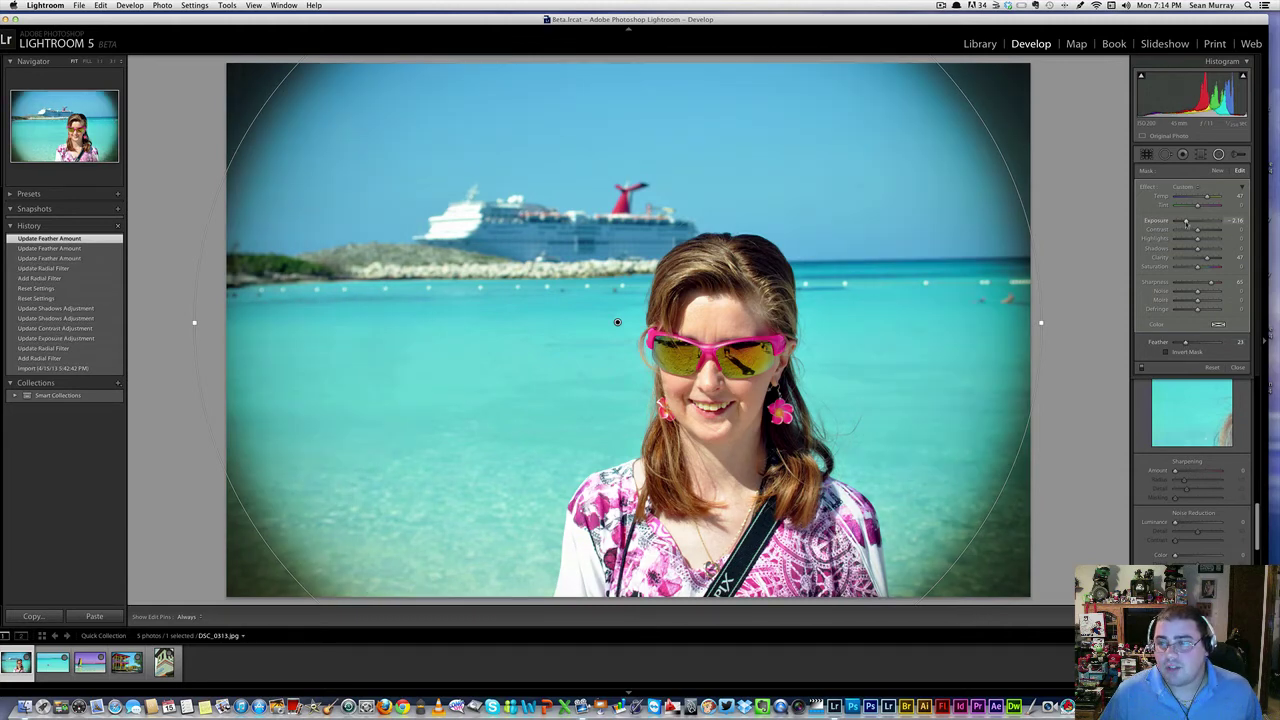
pyautogui.moveTo(1186, 221); pyautogui.dragTo(1206, 221)
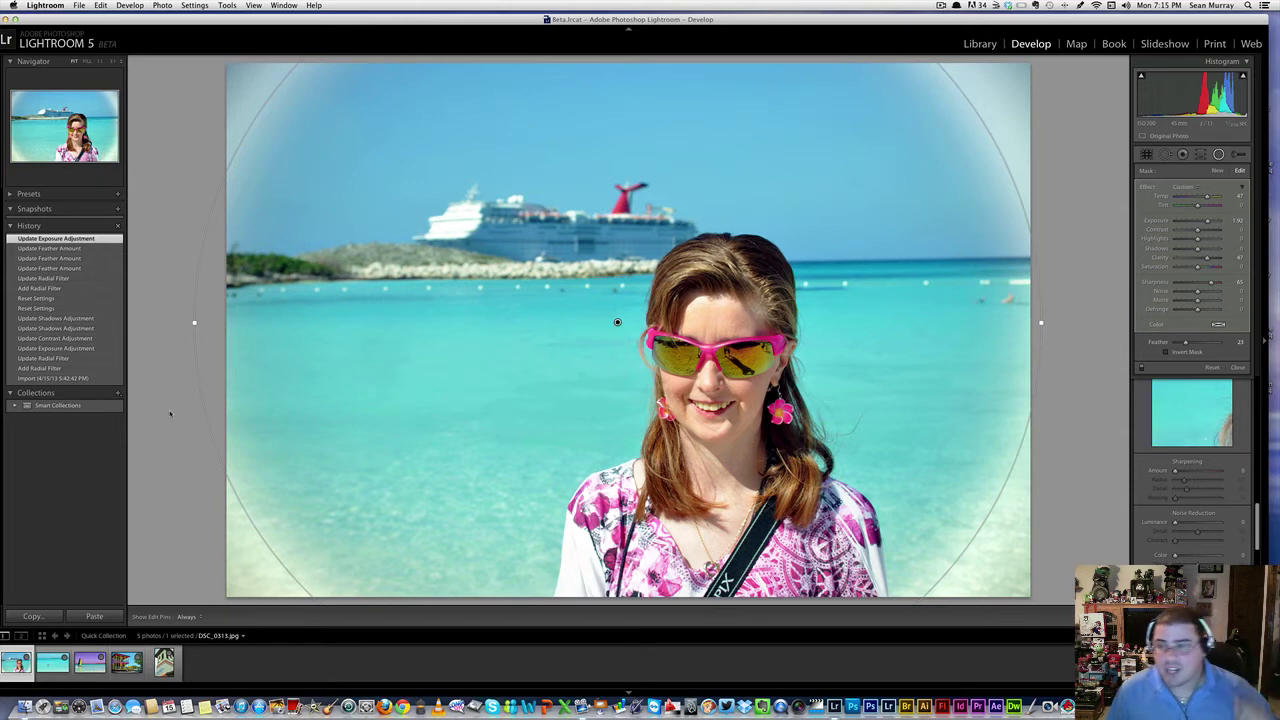
# Tune the radial filter's Temp, Tint, Contrast and Exposure, ending with exposure lowered to remove the white edge
pyautogui.moveTo(1207, 220)
pyautogui.mouseDown()
pyautogui.moveTo(1190, 220)
pyautogui.moveTo(1197, 229)
pyautogui.mouseUp()
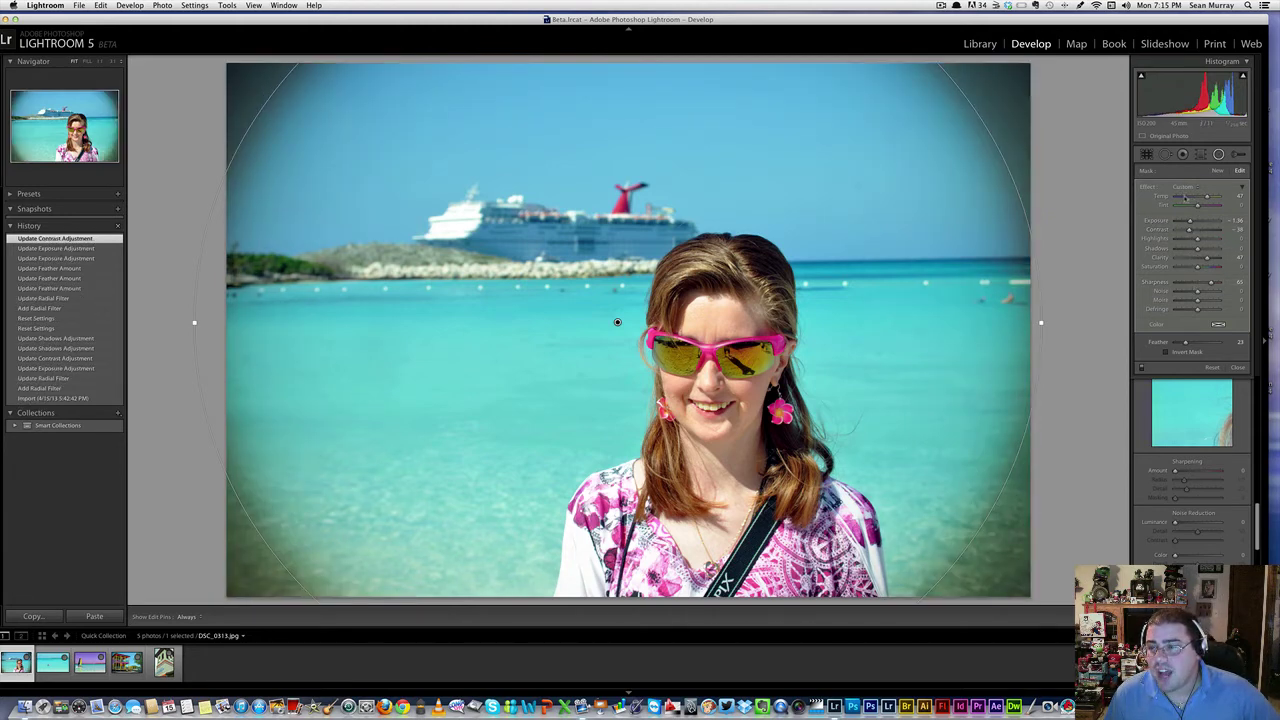
pyautogui.moveTo(1187, 197); pyautogui.dragTo(1198, 198)
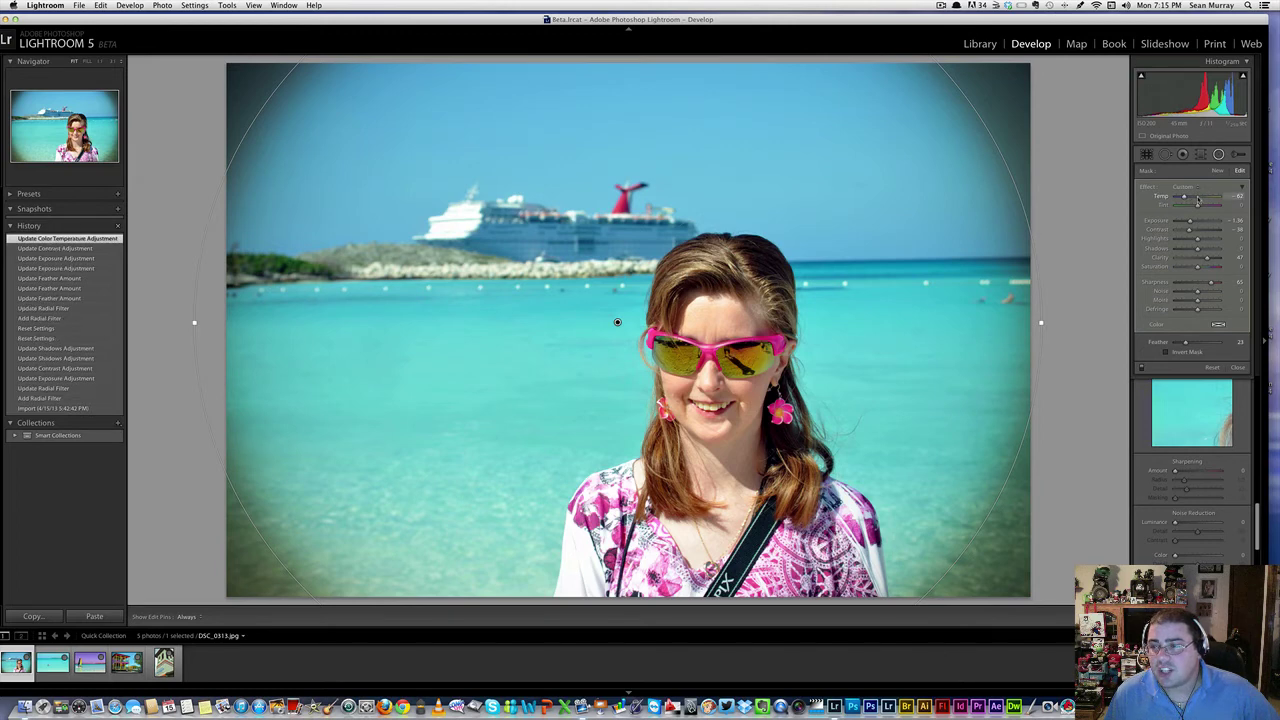
pyautogui.click(1198, 198)
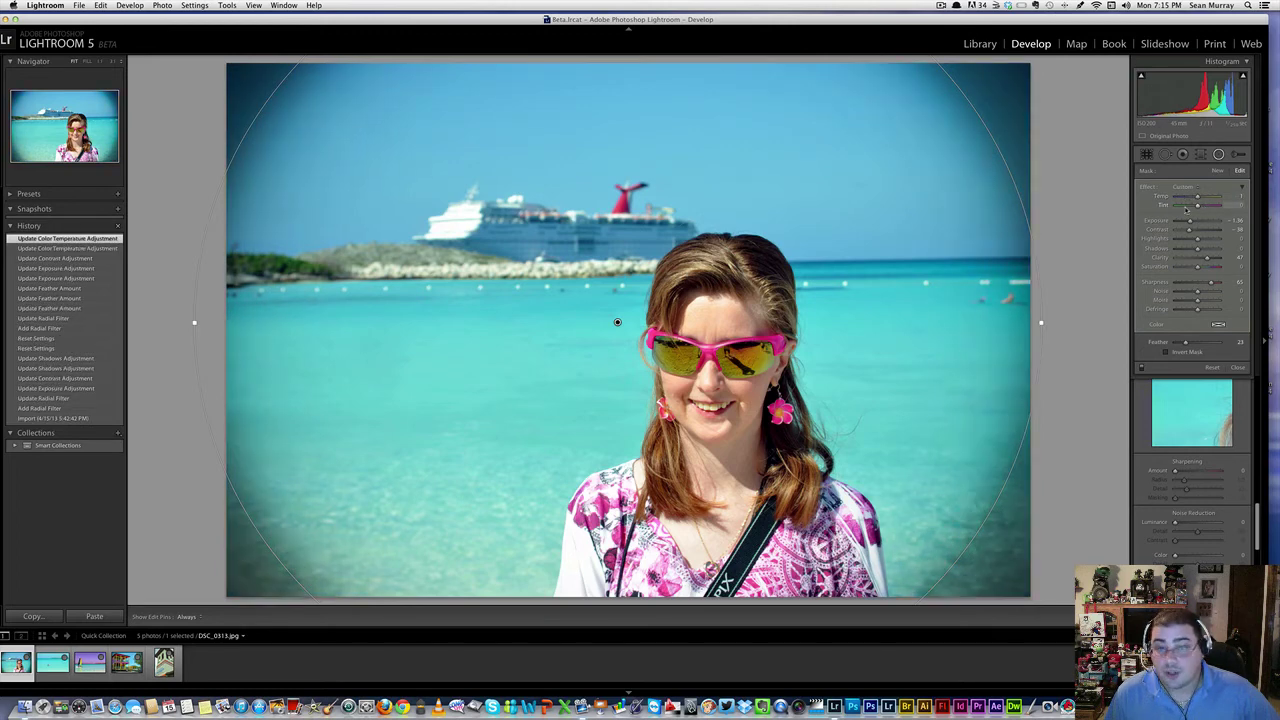
pyautogui.moveTo(1186, 206); pyautogui.dragTo(1201, 208)
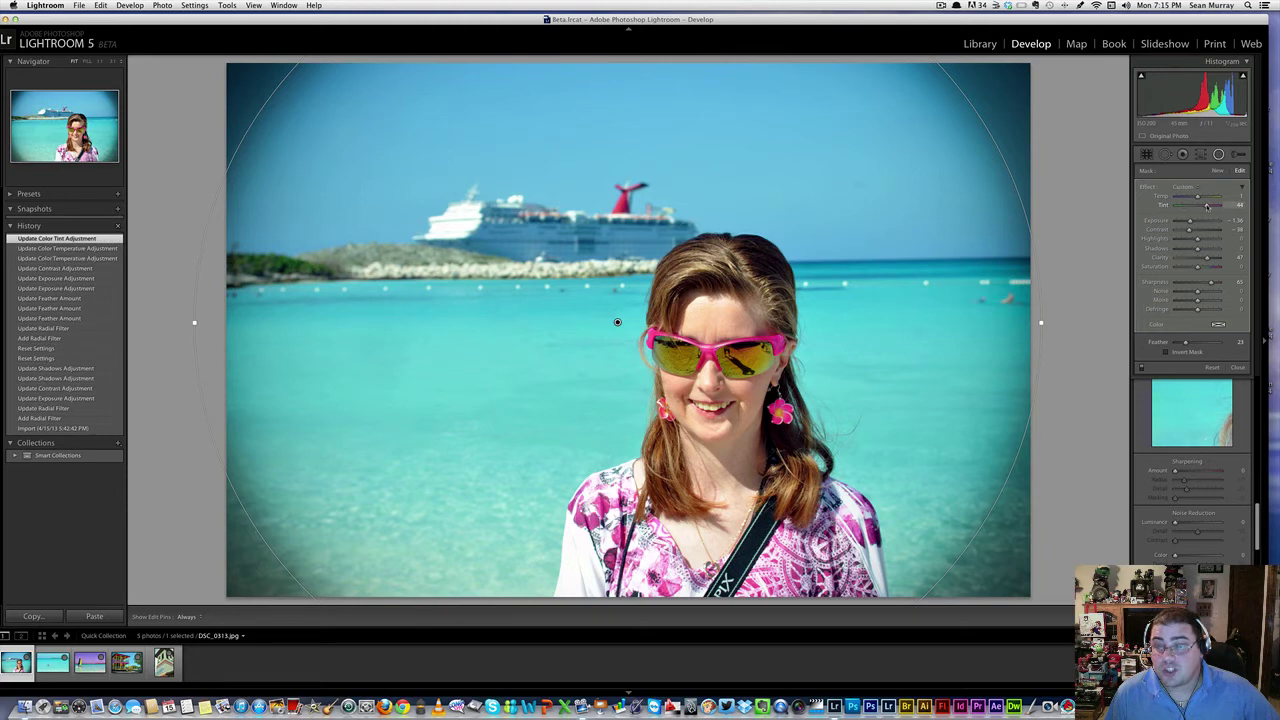
pyautogui.click(1207, 206)
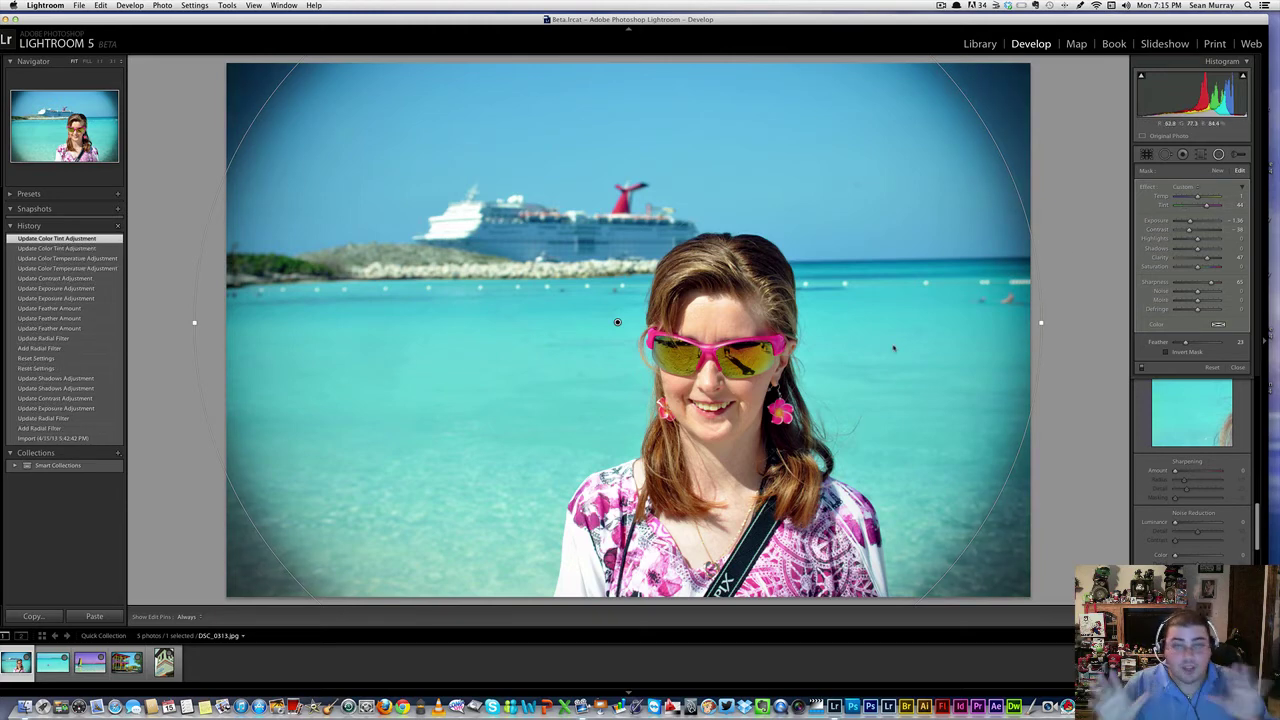
pyautogui.moveTo(1190, 220); pyautogui.dragTo(1219, 222)
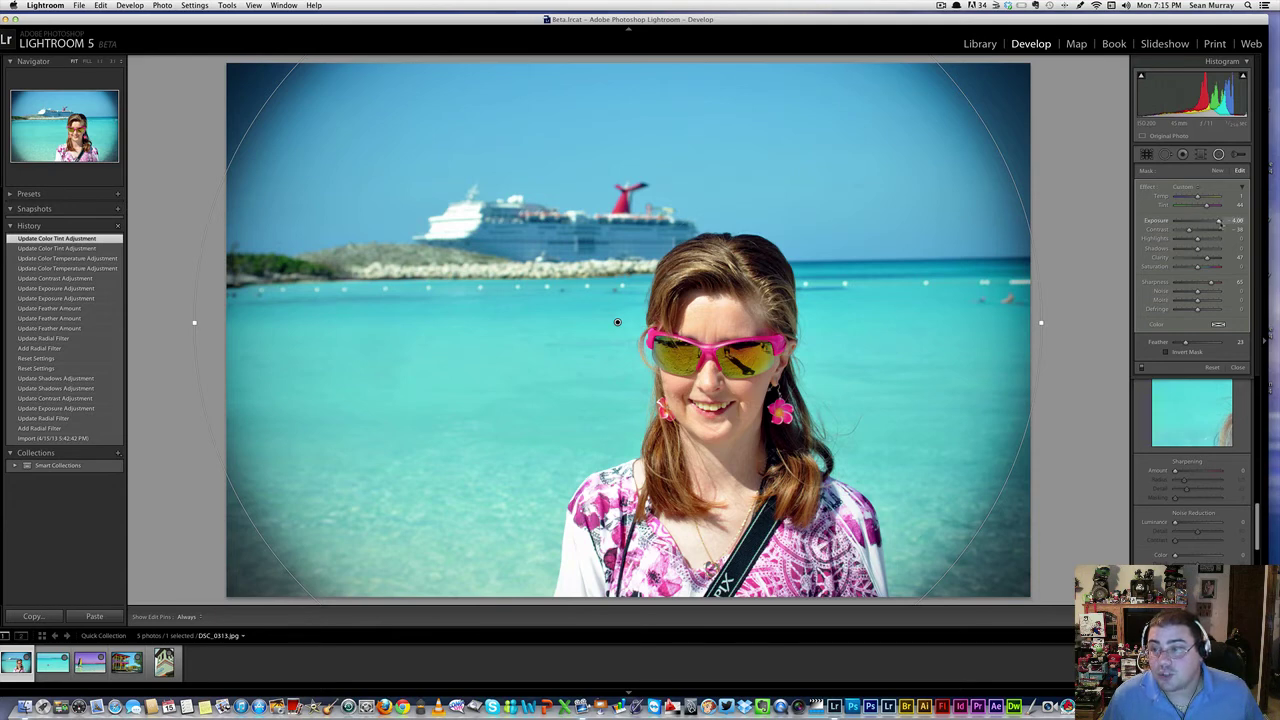
pyautogui.click(1203, 224)
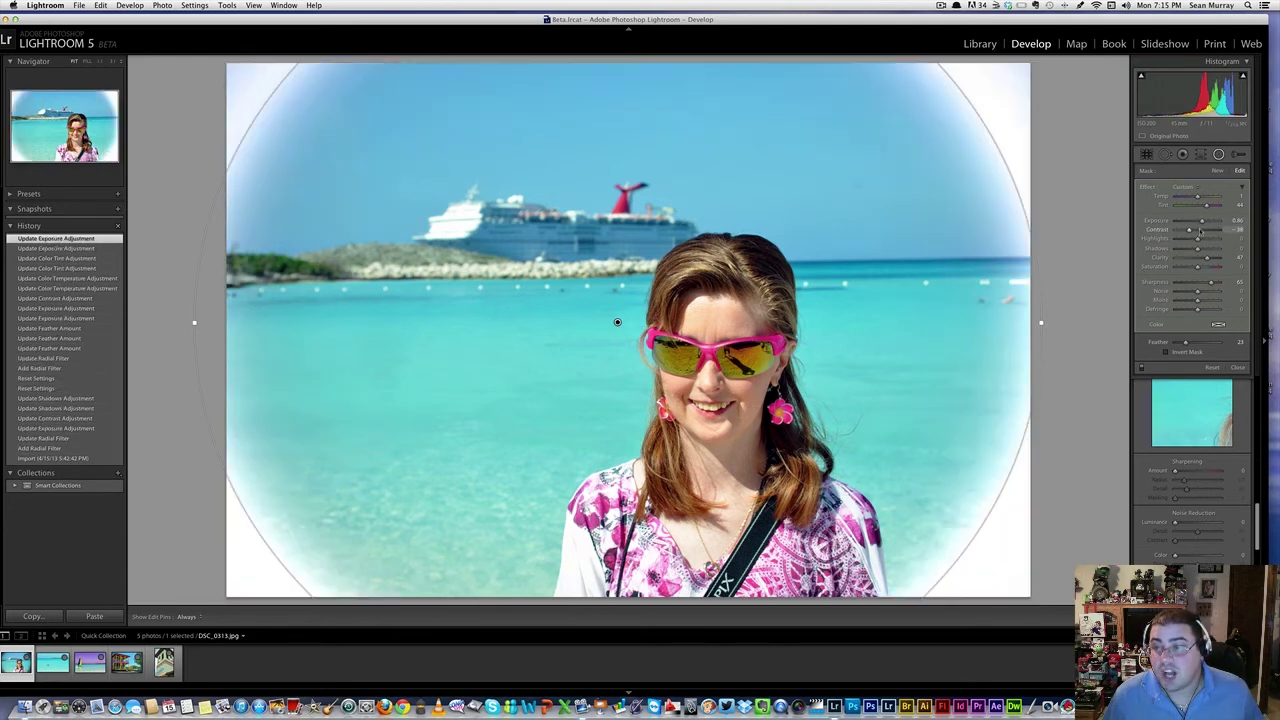
pyautogui.click(1200, 230)
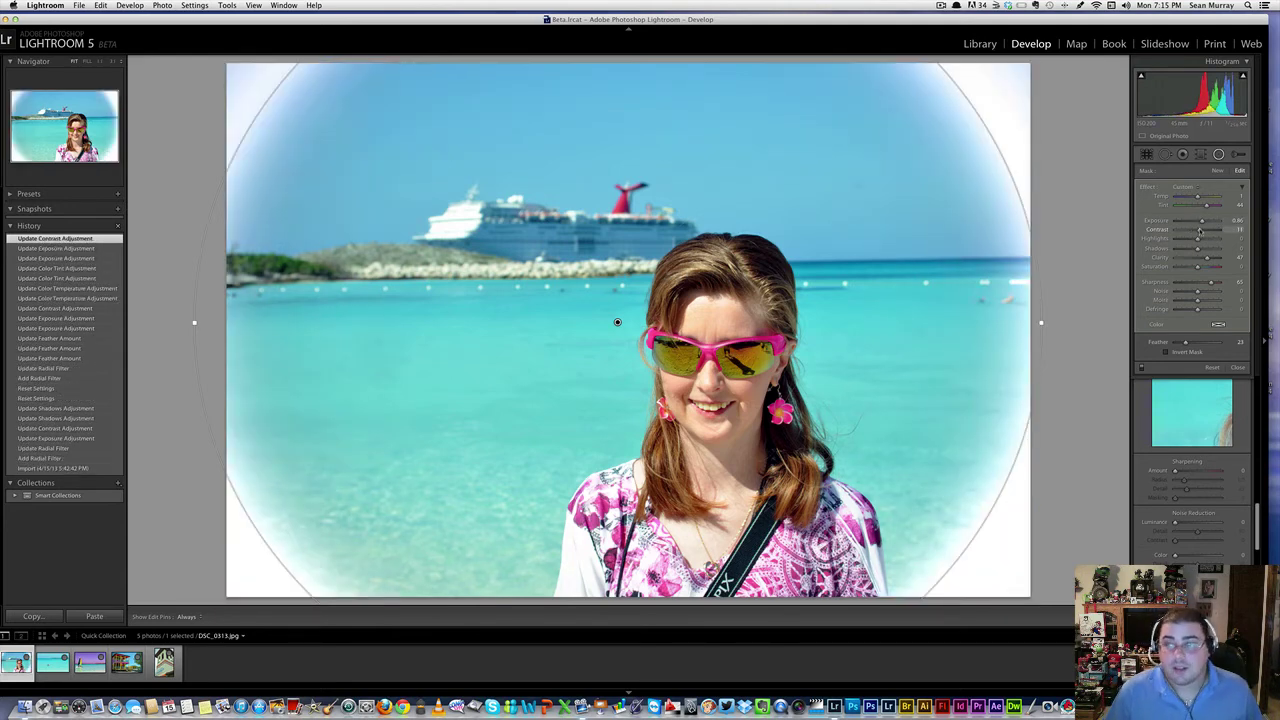
pyautogui.click(1178, 221)
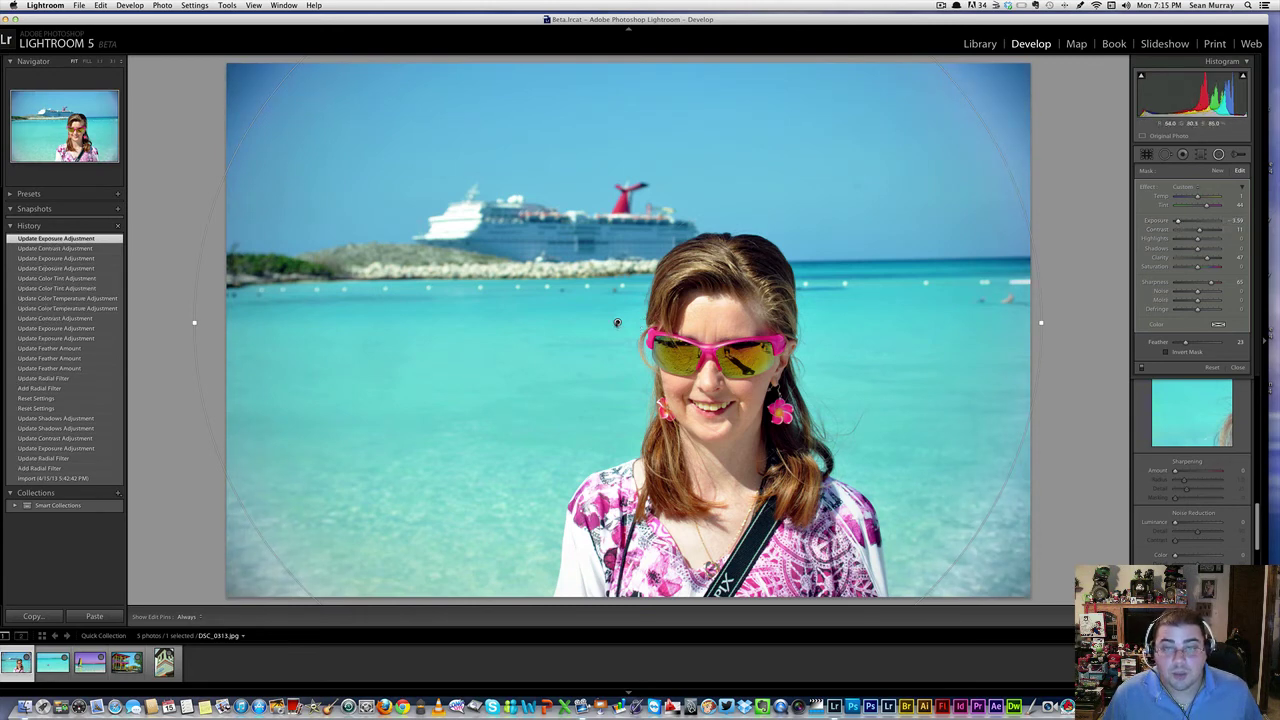
# Reposition the radial filter oval over the woman and raise Feather to 100
pyautogui.moveTo(617, 323); pyautogui.dragTo(702, 425)
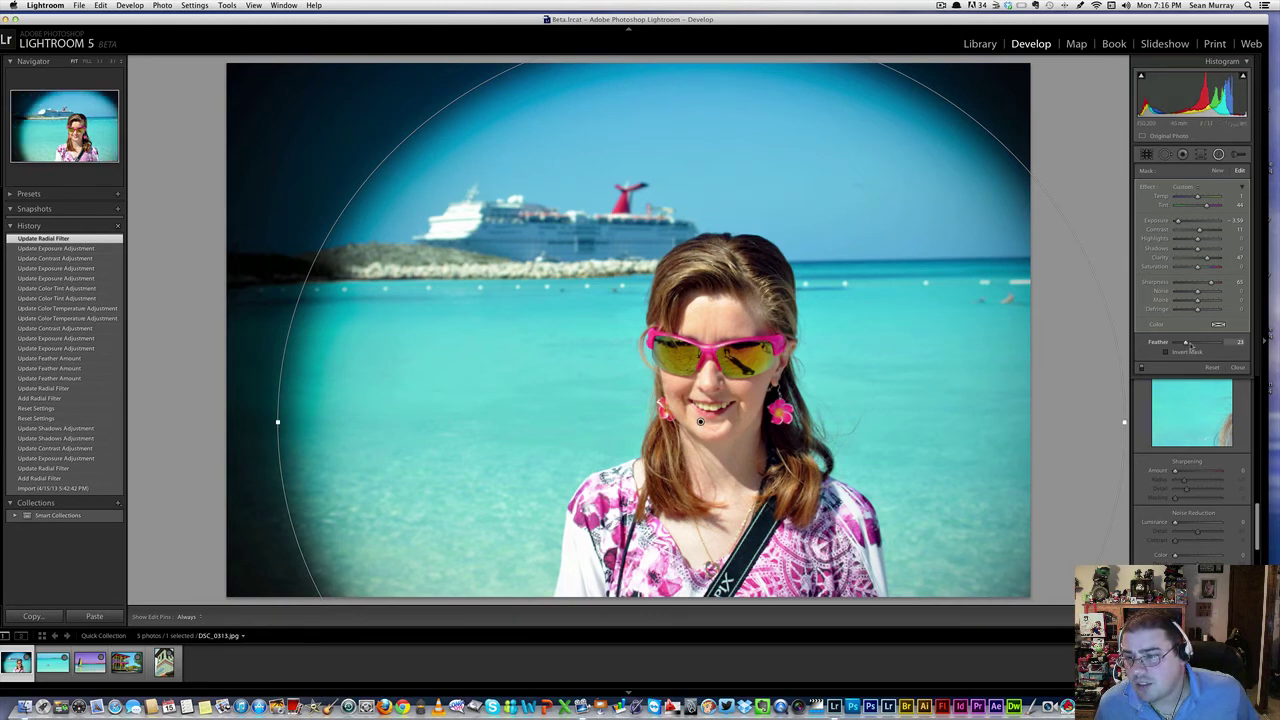
pyautogui.moveTo(1186, 342); pyautogui.dragTo(1241, 348)
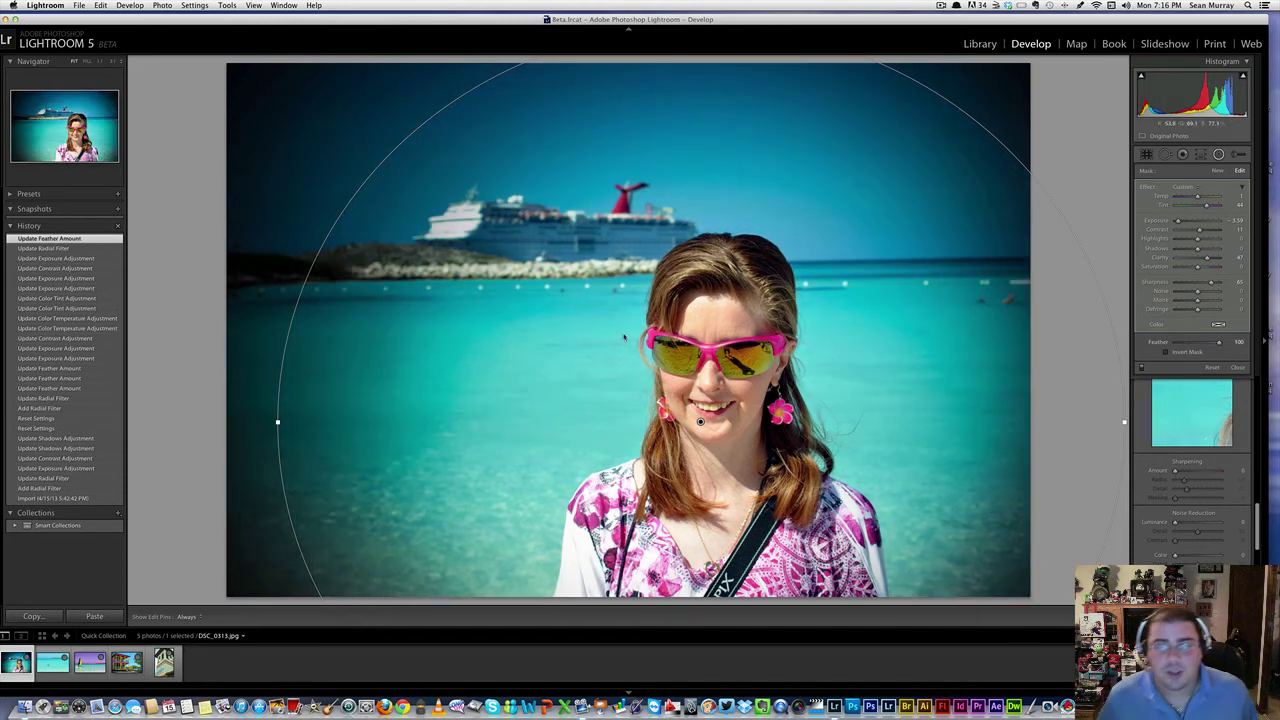
pyautogui.moveTo(700, 422); pyautogui.dragTo(604, 328)
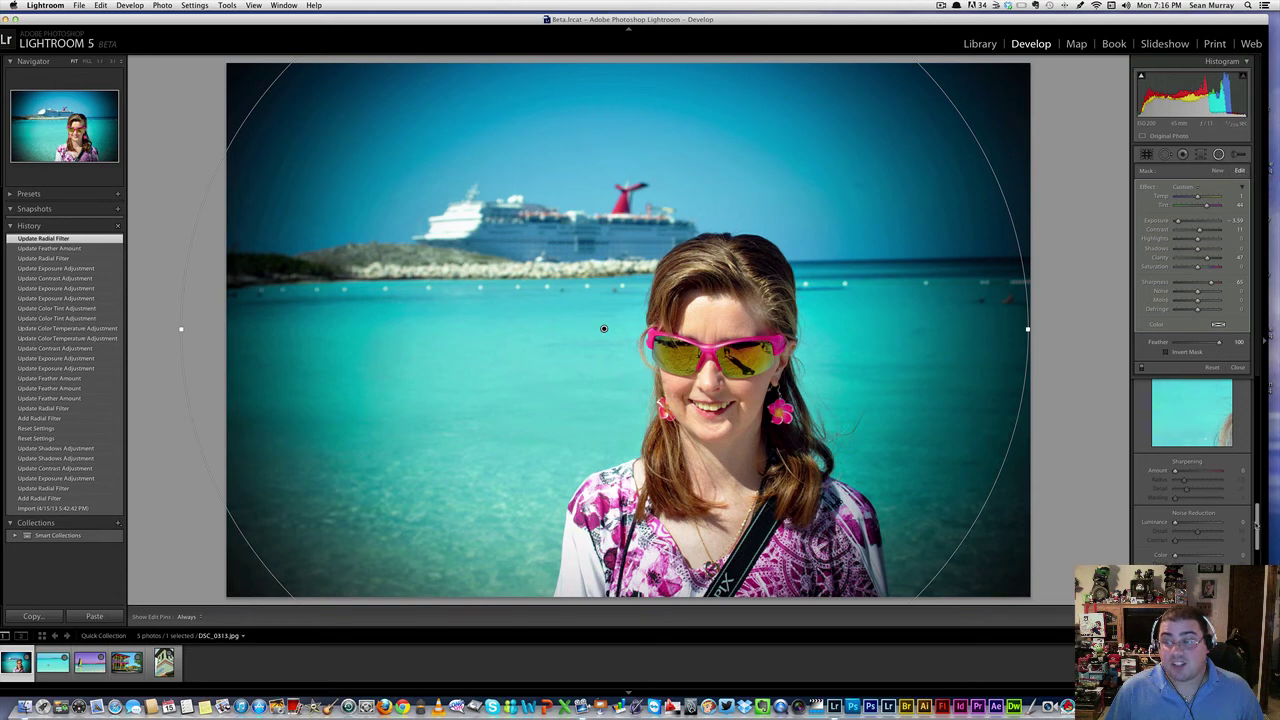
pyautogui.scroll(5, 1258, 525)
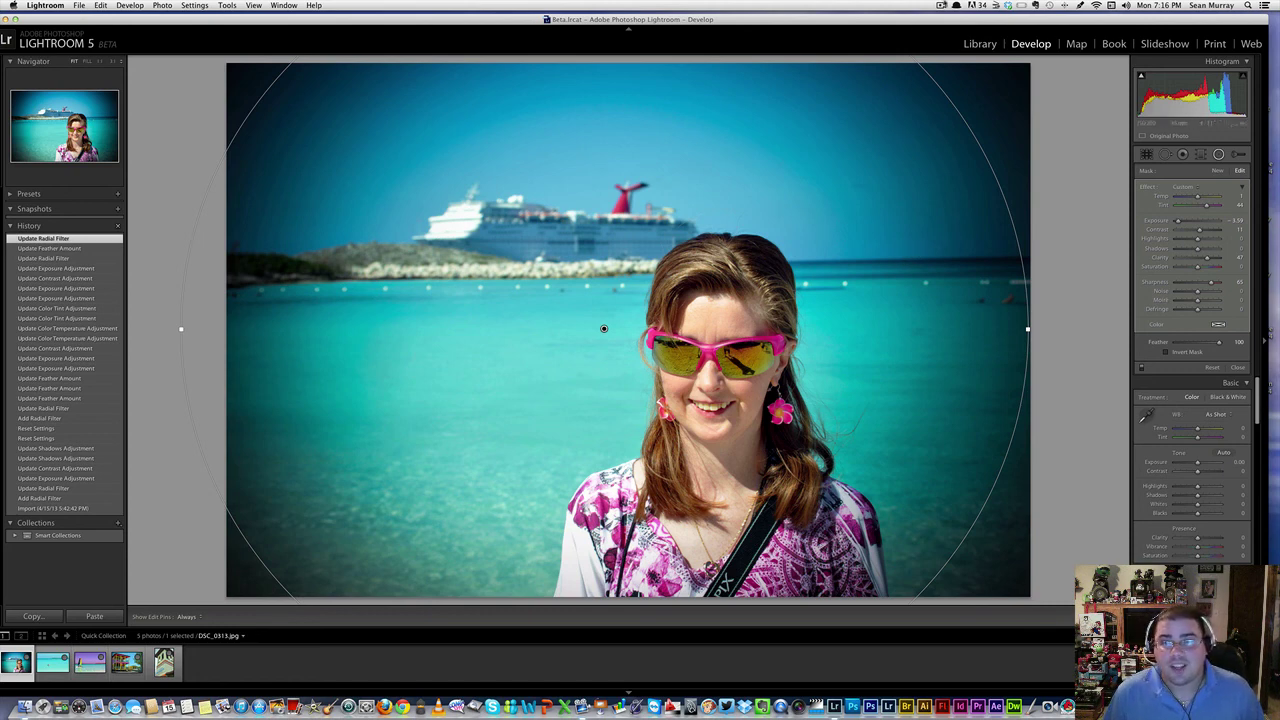
pyautogui.click(942, 5)
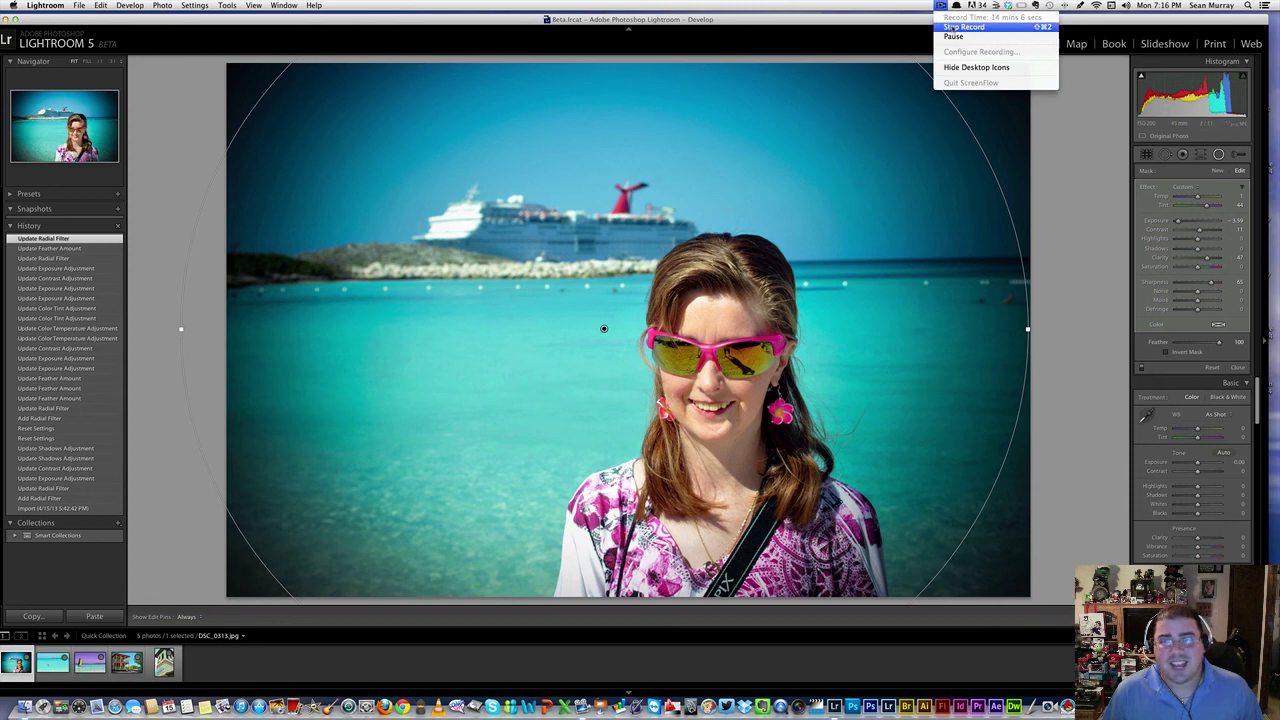